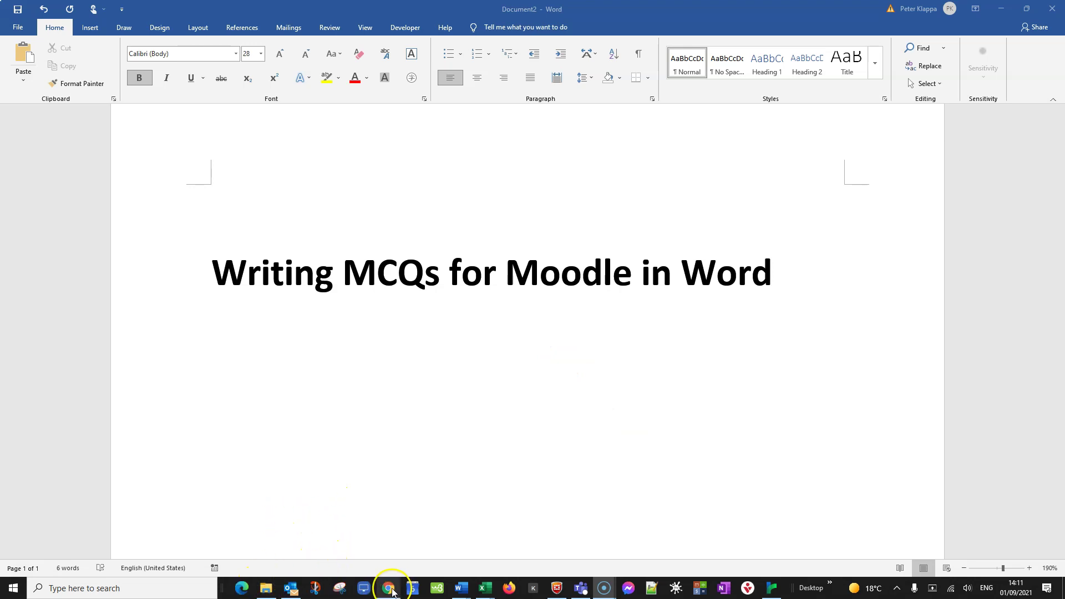
Switch from Word to the Chrome window showing 'Editing a Multiple choice question'.
mouse_move(392, 592)
left_click(394, 548)
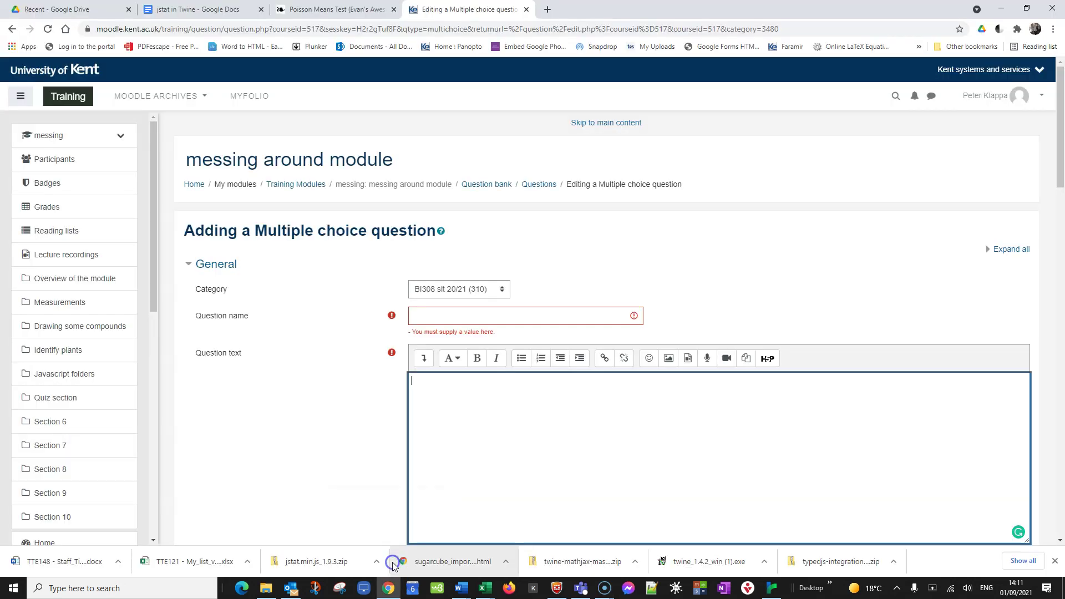
left_click(498, 495)
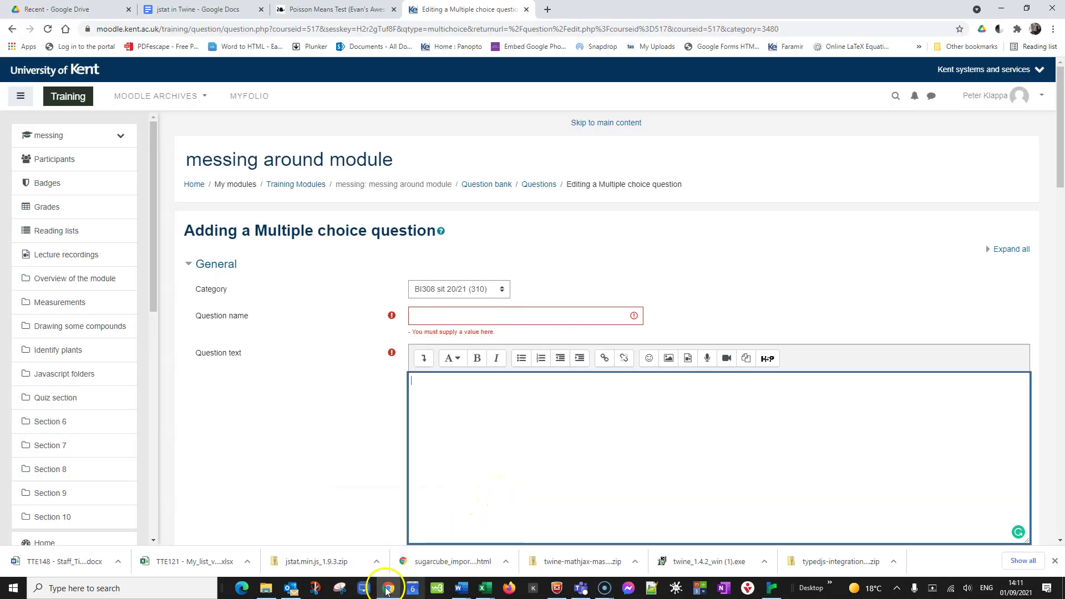
left_click(461, 590)
left_click(428, 558)
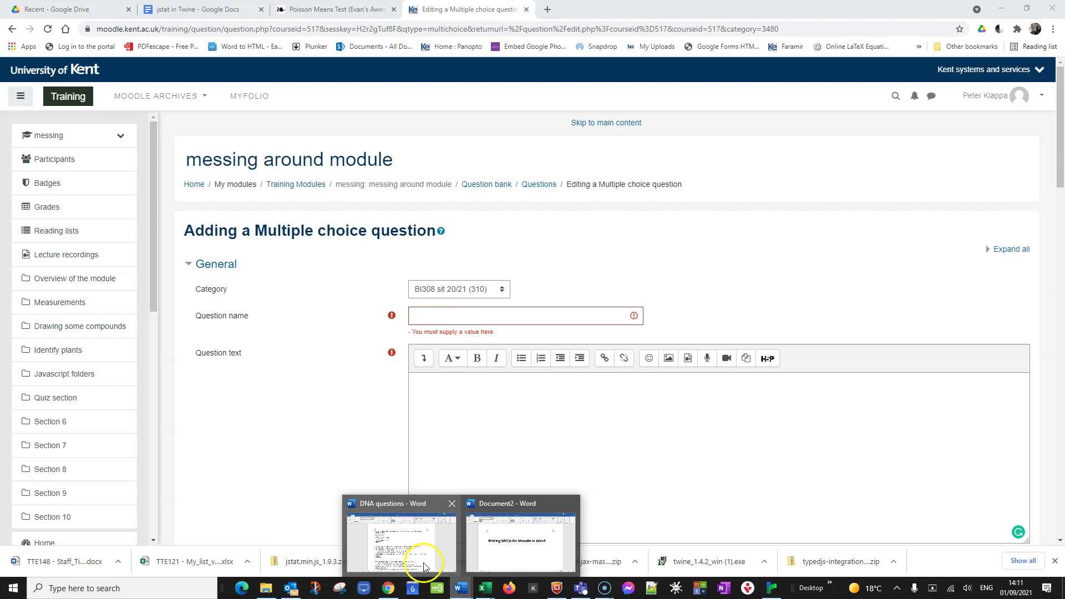
left_click(424, 562)
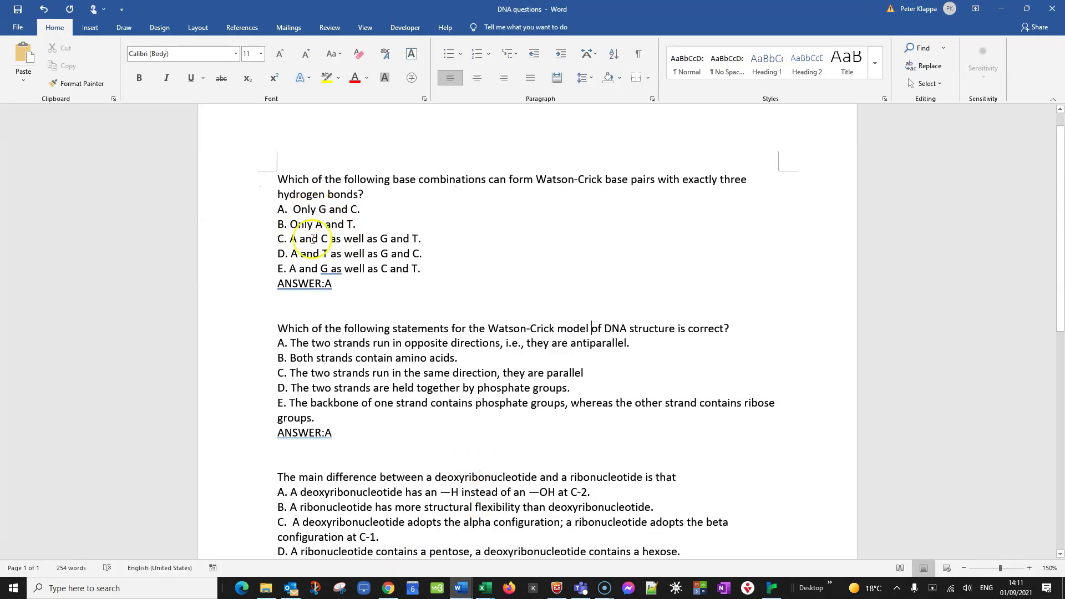
scroll(493, 452, "down", 3)
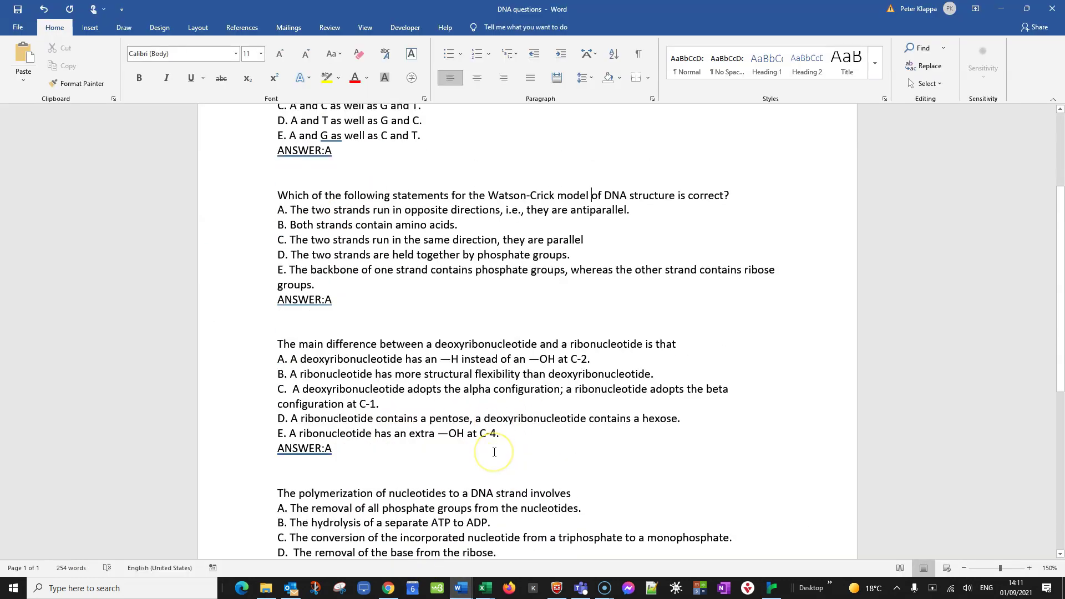
scroll(494, 452, "up", 3)
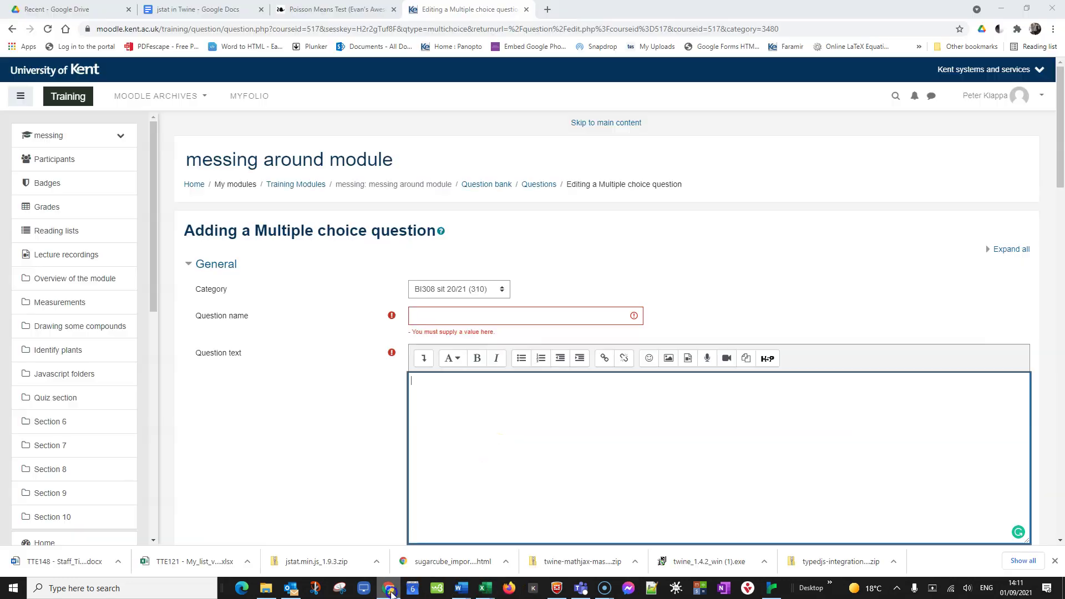
left_click(388, 588)
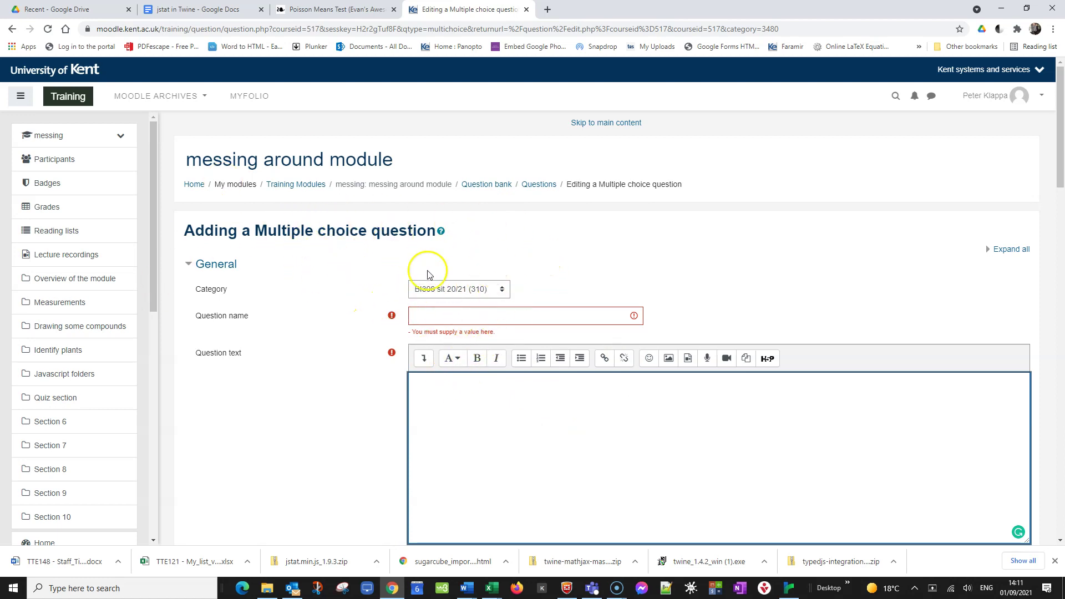
Scroll down and back up through the empty Moodle multiple choice question form.
scroll(546, 361, "down", 1)
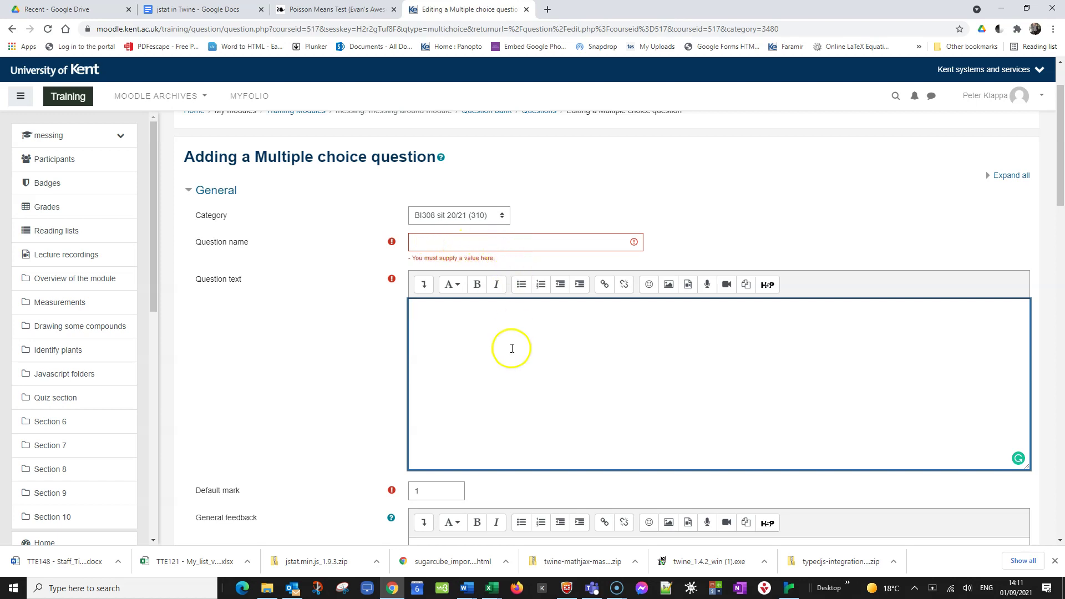
scroll(440, 333, "down", 2)
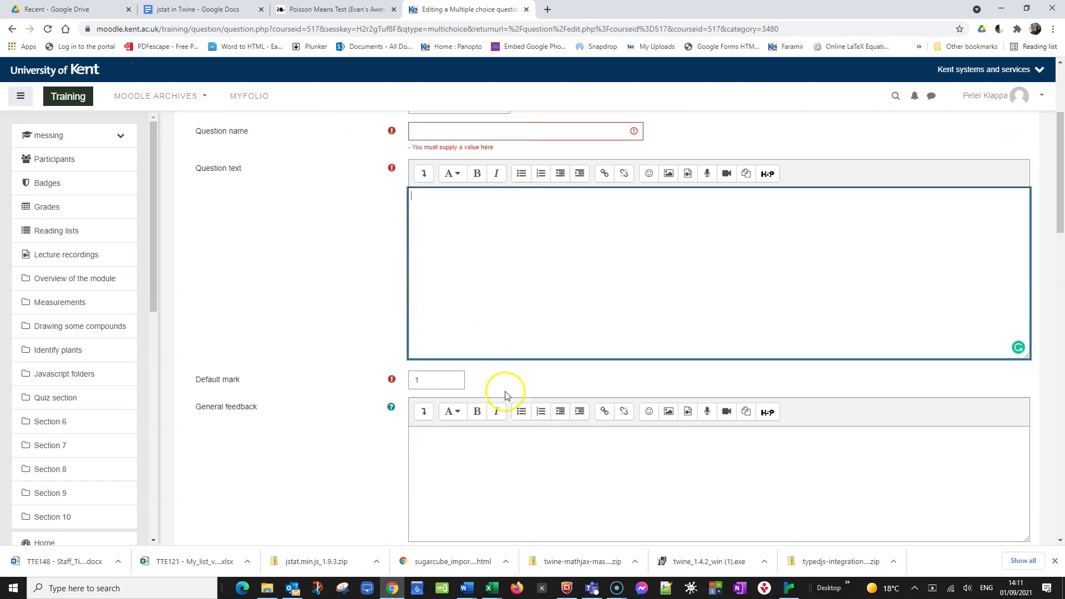
scroll(432, 411, "down", 2)
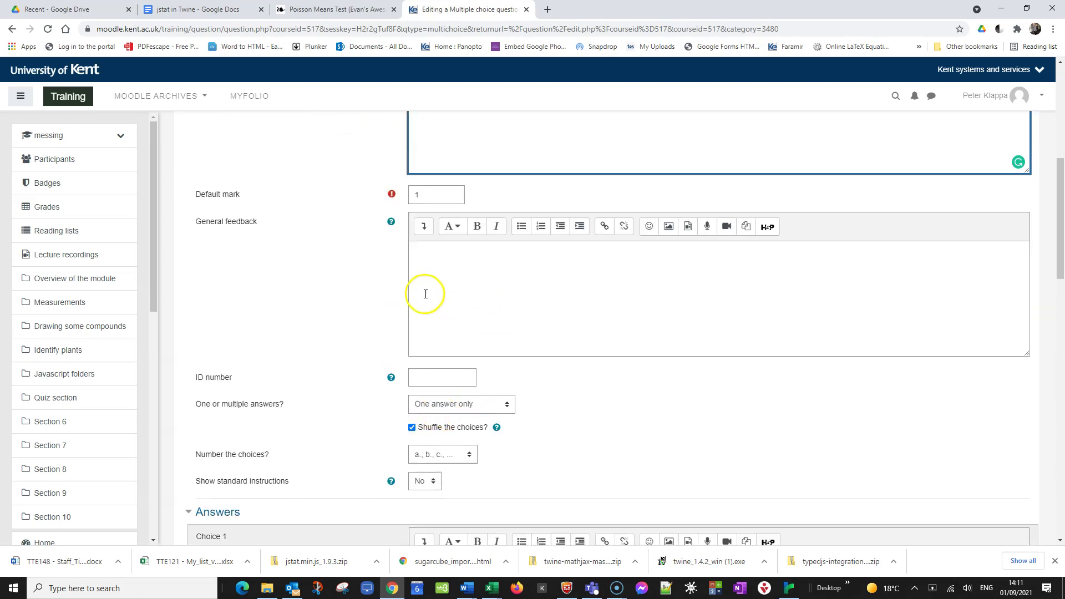
scroll(549, 427, "down", 2)
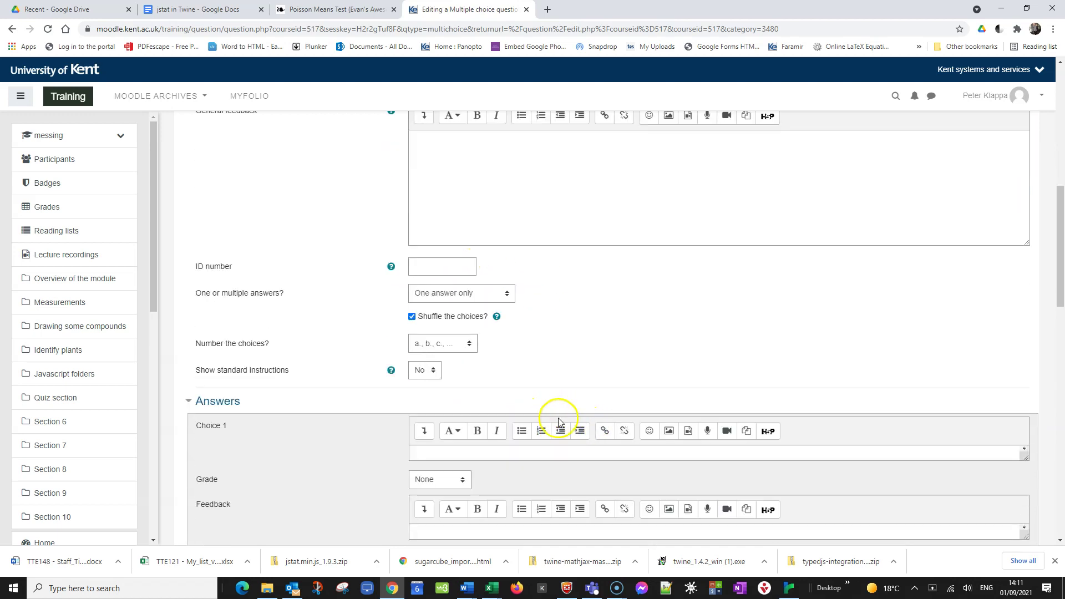
scroll(468, 441, "down", 1)
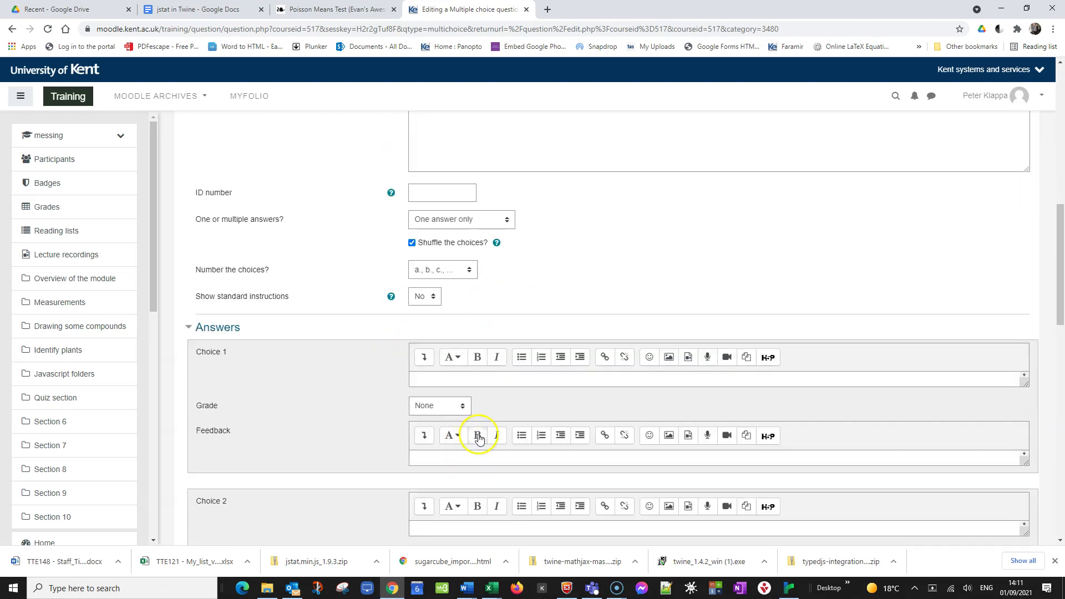
scroll(488, 449, "down", 12)
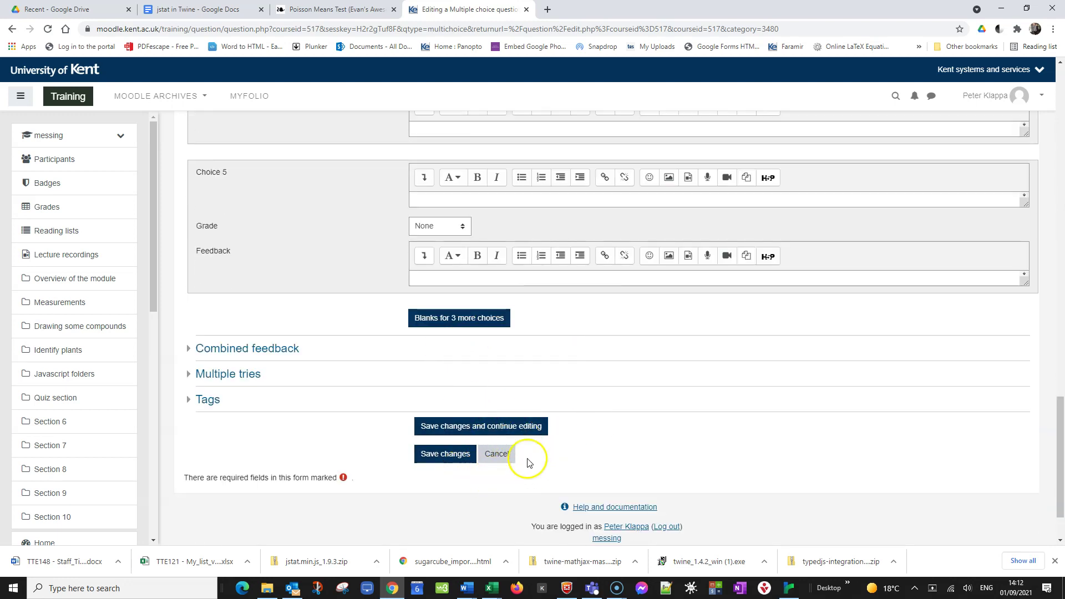
scroll(513, 469, "up", 12)
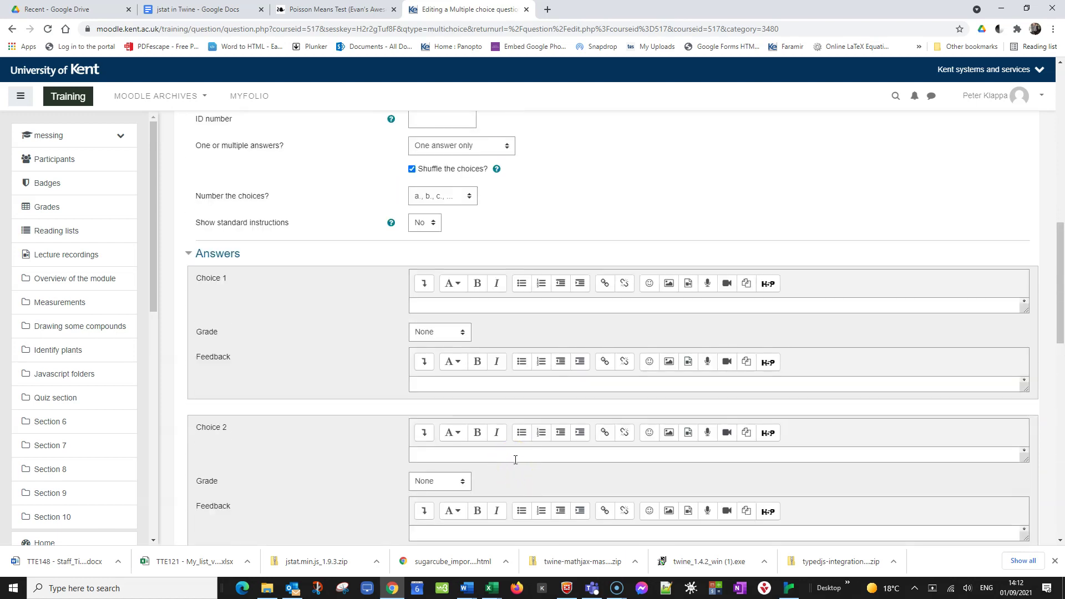
scroll(536, 457, "up", 5)
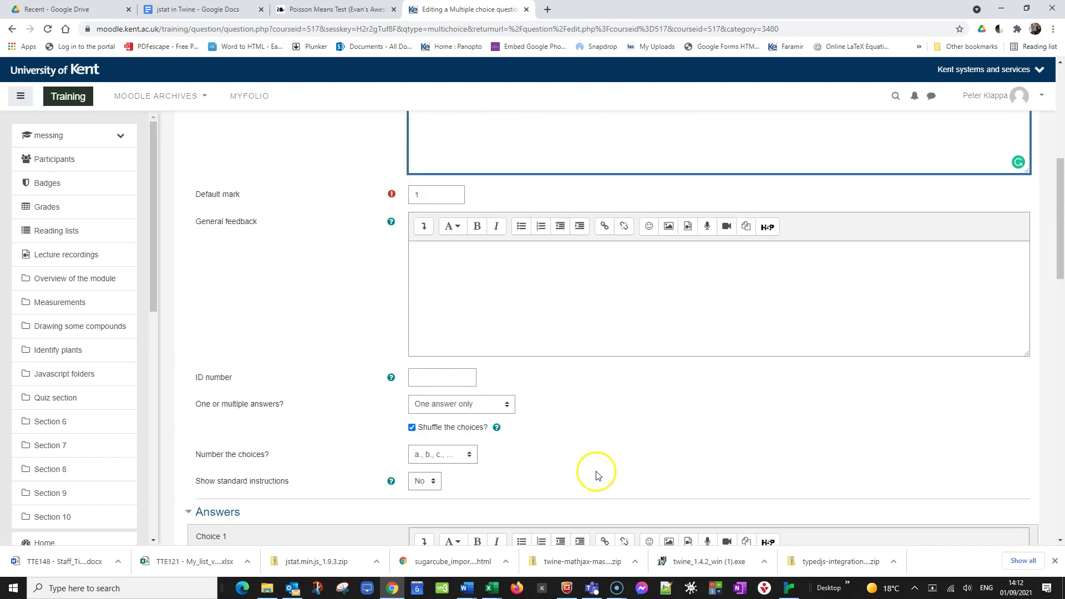
mouse_move(593, 593)
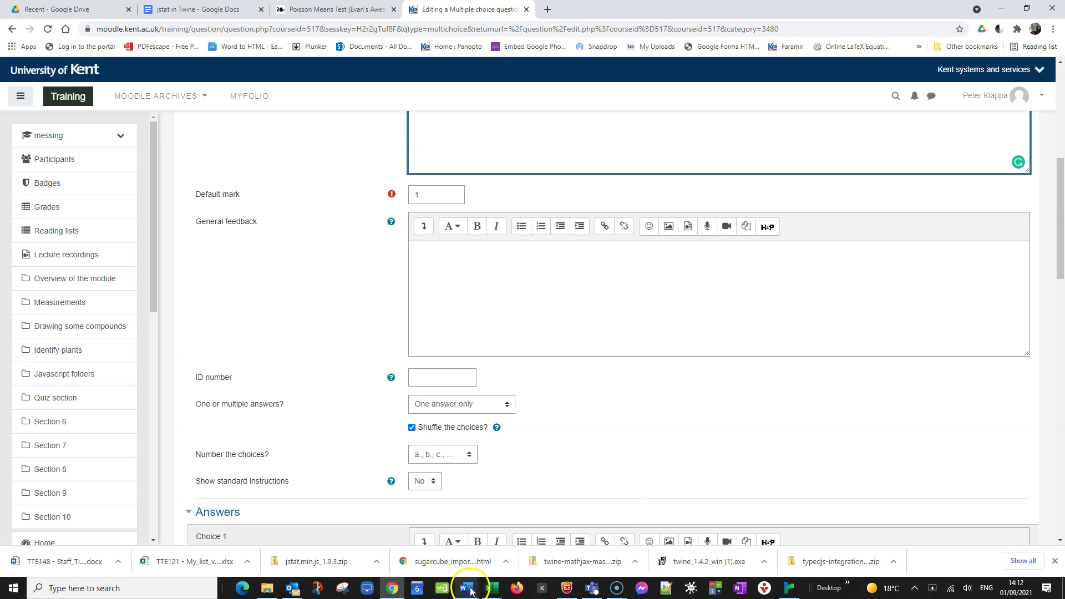
mouse_move(470, 591)
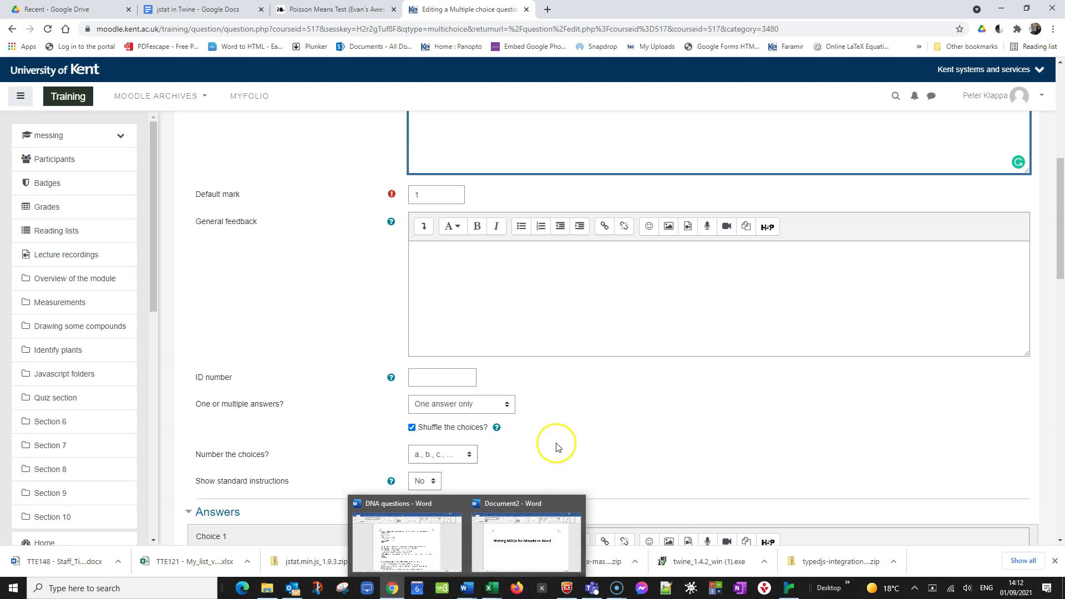
scroll(555, 444, "up", 7)
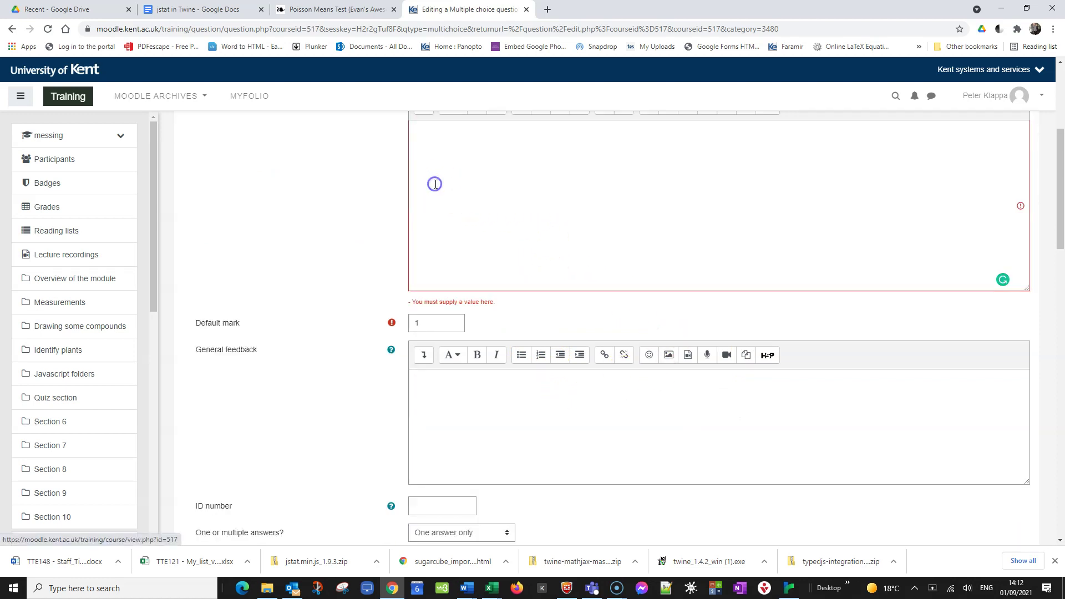
scroll(446, 191, "down", 5)
scroll(596, 329, "up", 5)
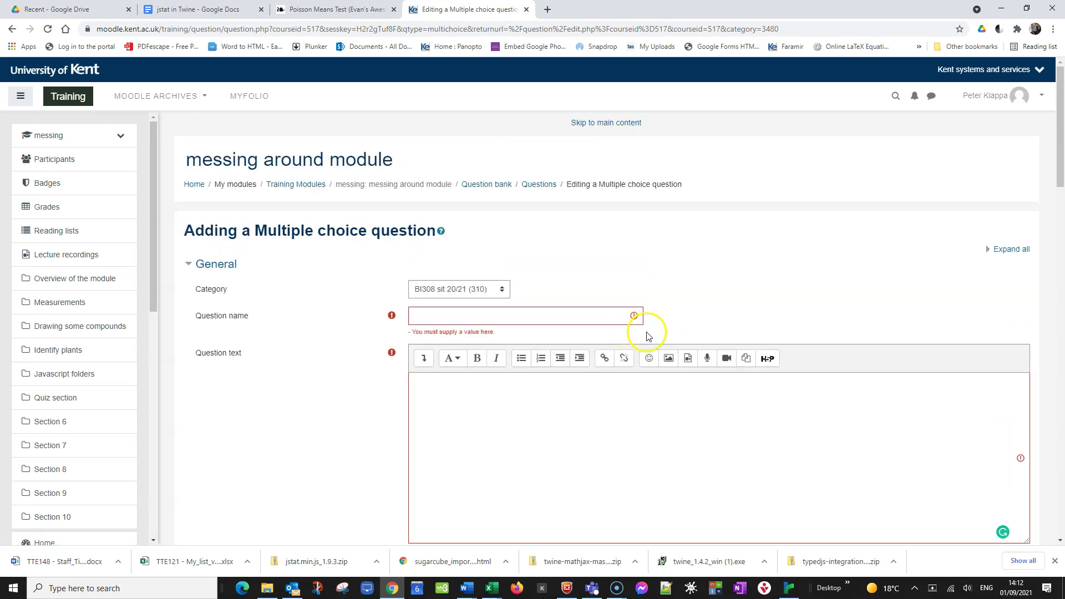
Leave the unsaved form and show the module's full administration page down to Question bank.
left_click(417, 184)
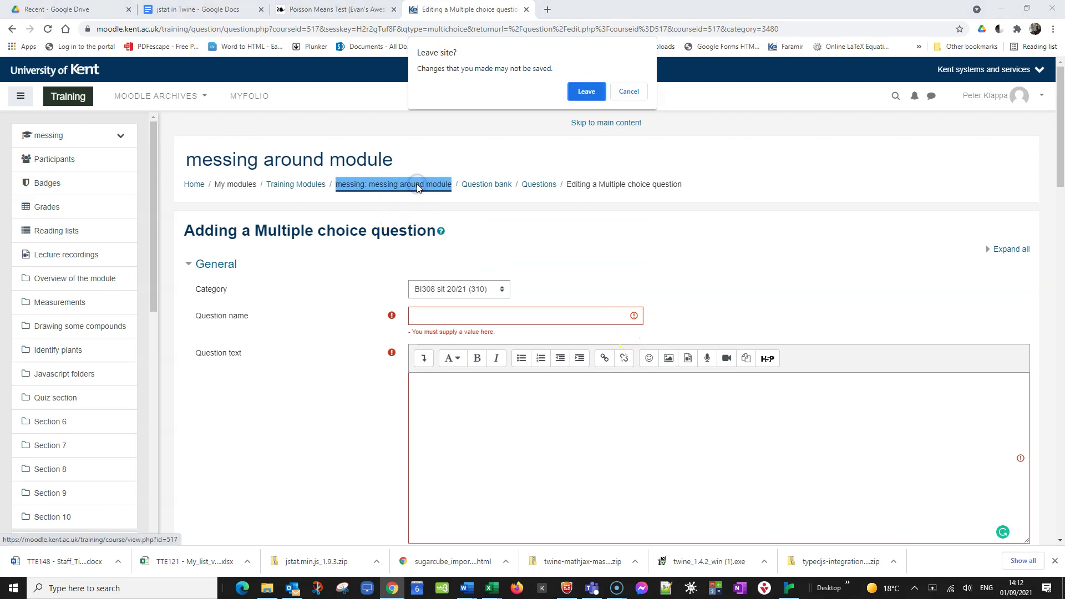
left_click(586, 92)
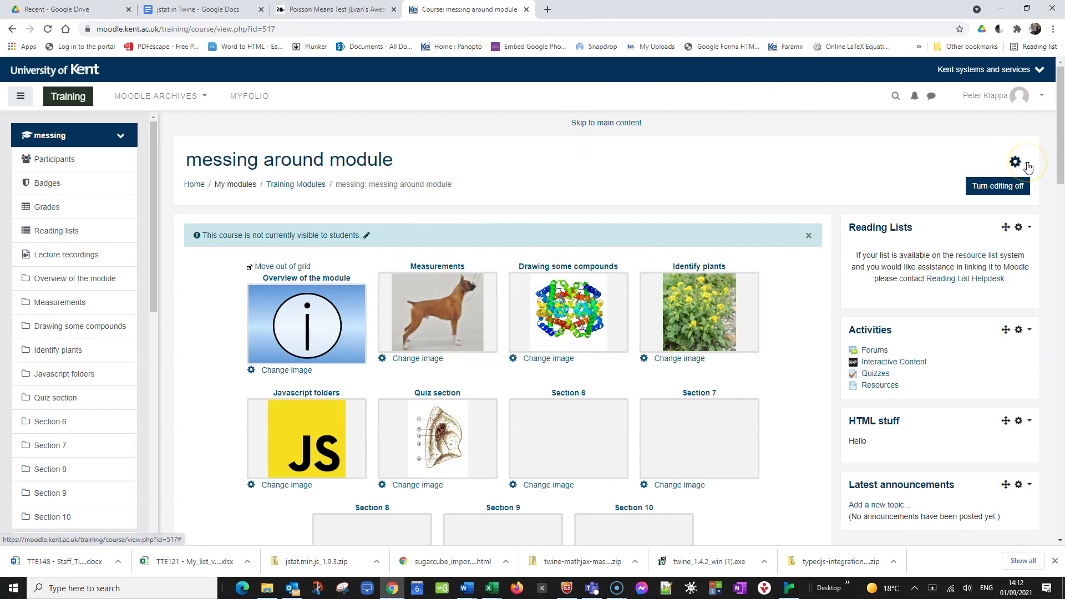
left_click(1026, 166)
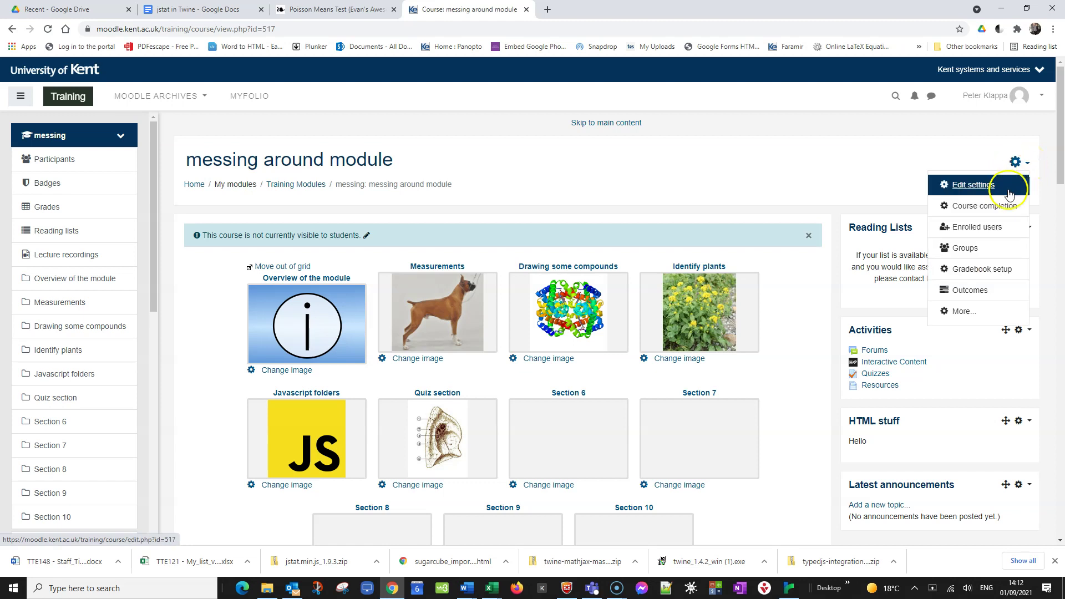
left_click(971, 312)
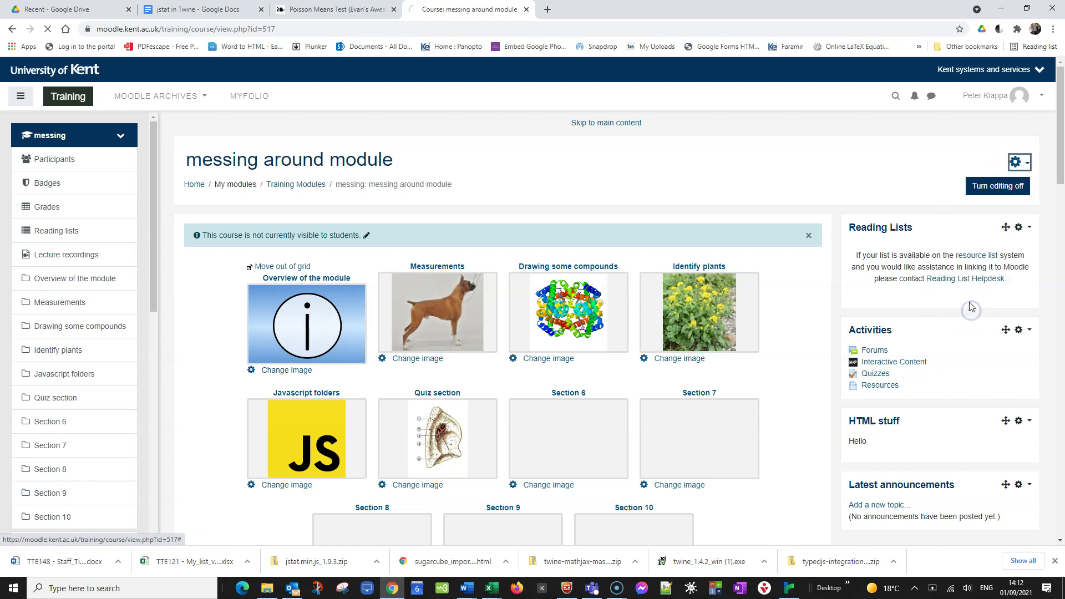
scroll(507, 360, "down", 4)
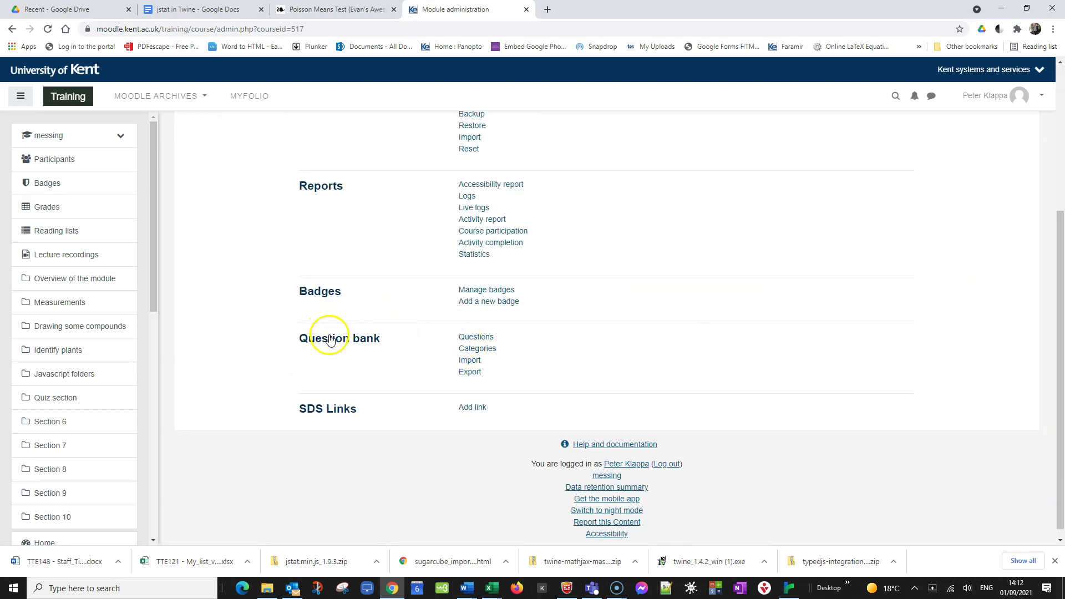
Add a 'DNA questions' category with parent Top in the module's question bank Categories.
left_click(490, 355)
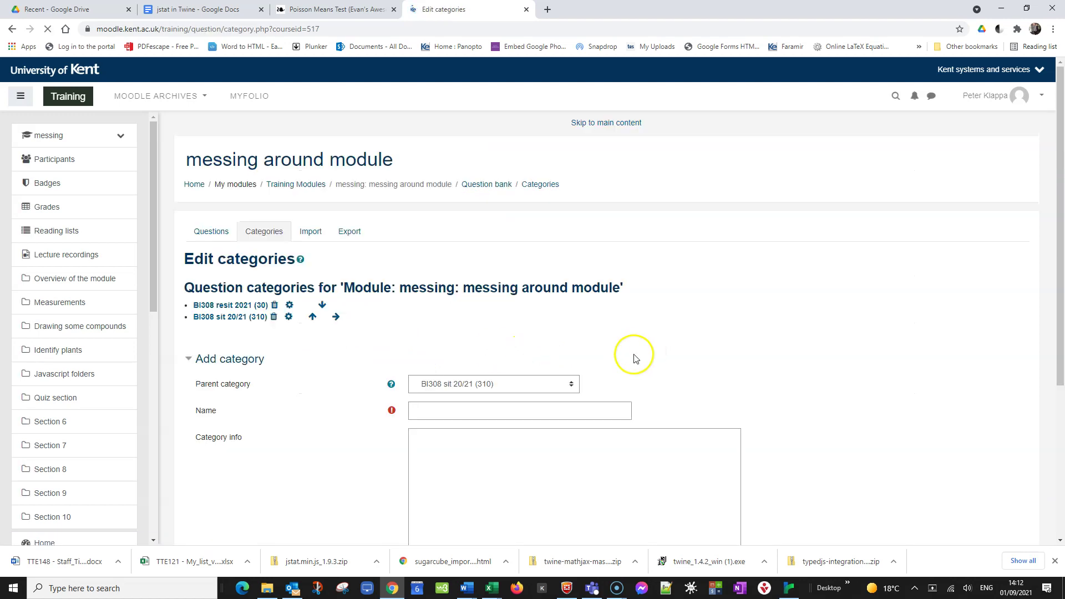
left_click(572, 385)
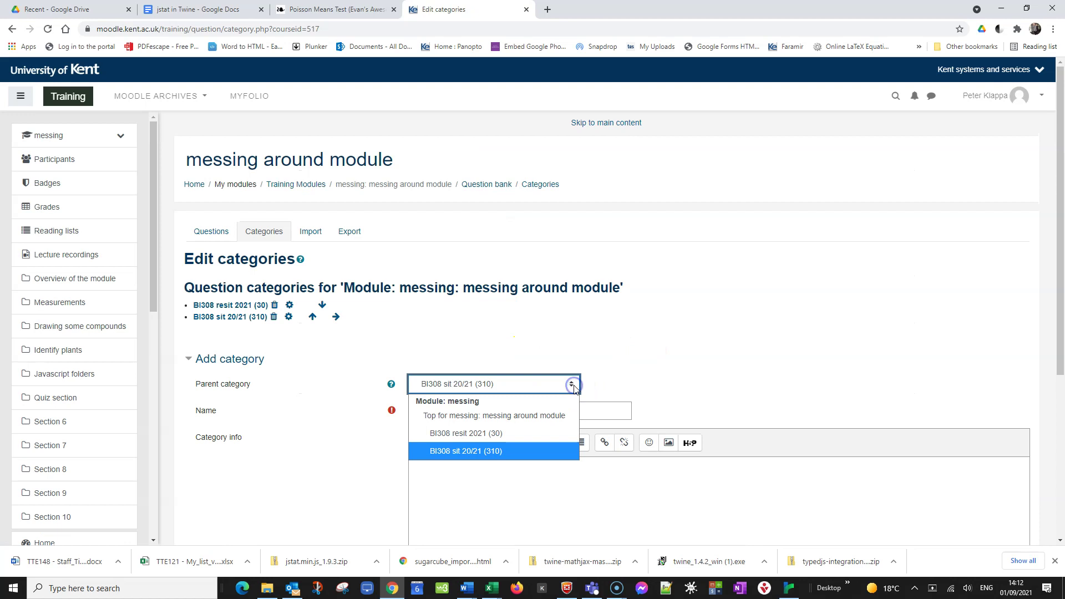
left_click(472, 417)
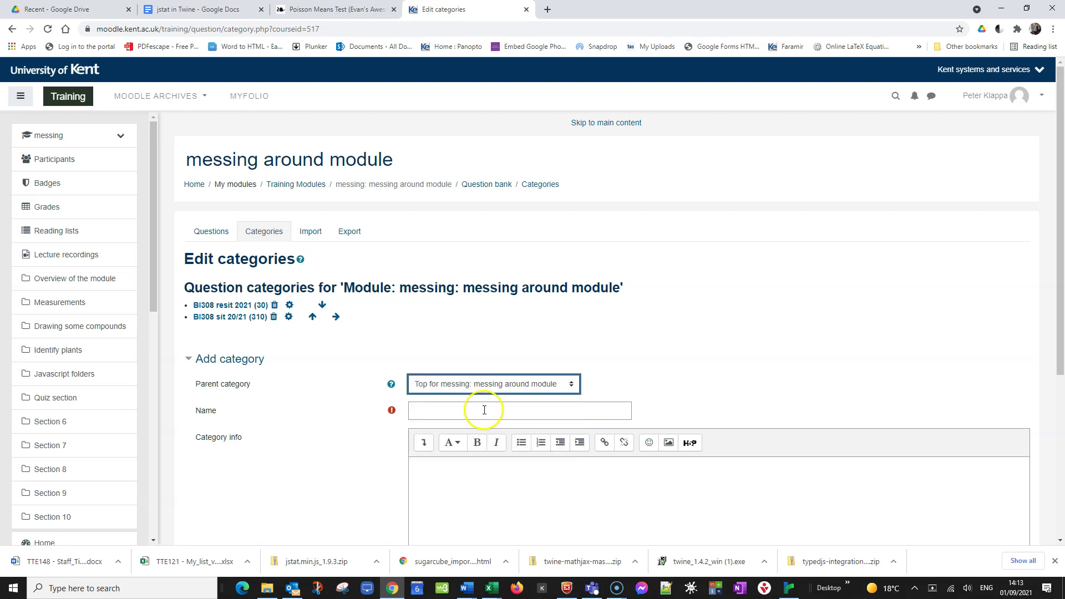
left_click(436, 410)
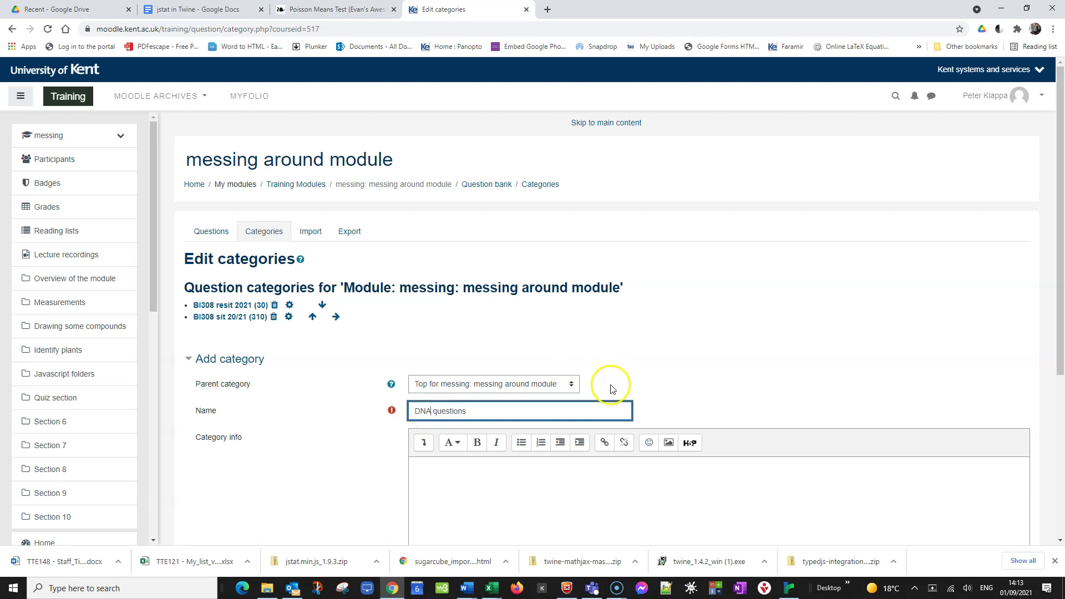
scroll(510, 408, "down", 5)
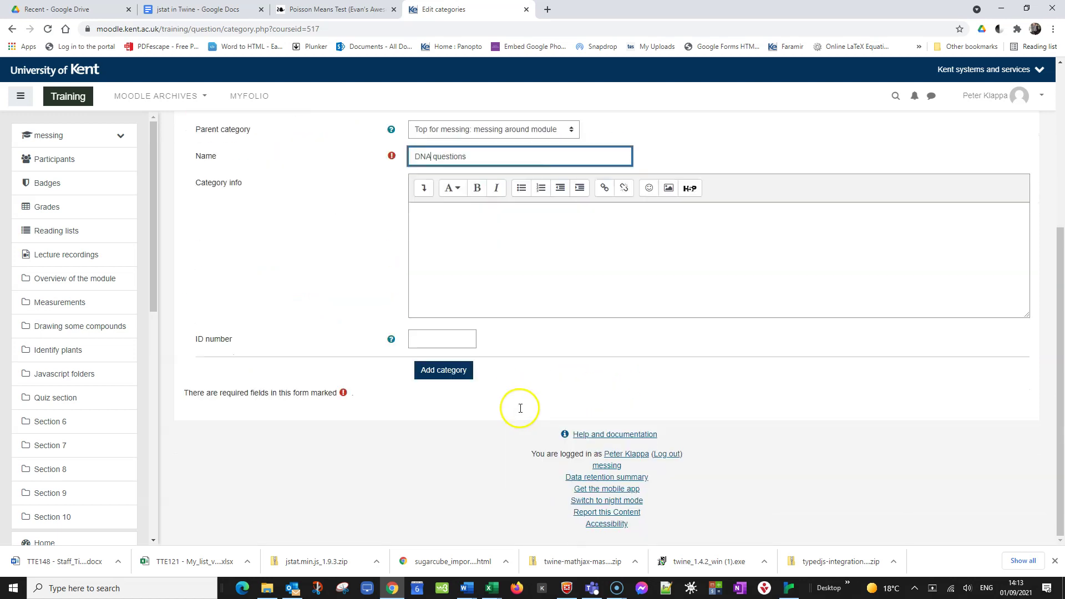
left_click(445, 375)
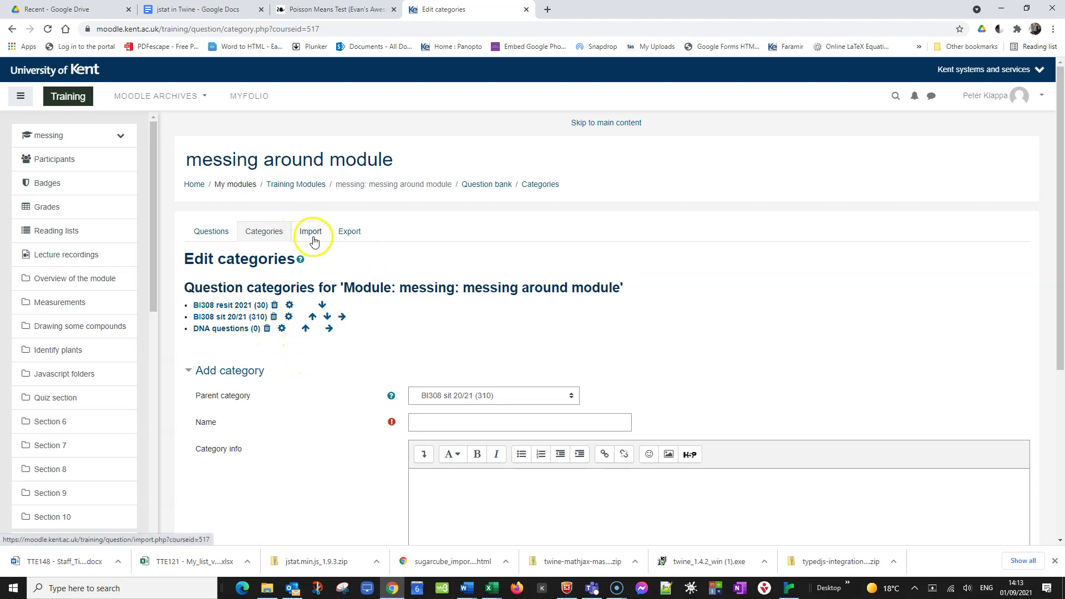
Open the Import page for the DNA questions category, then bring 'DNA questions - Word' forward.
left_click(230, 331)
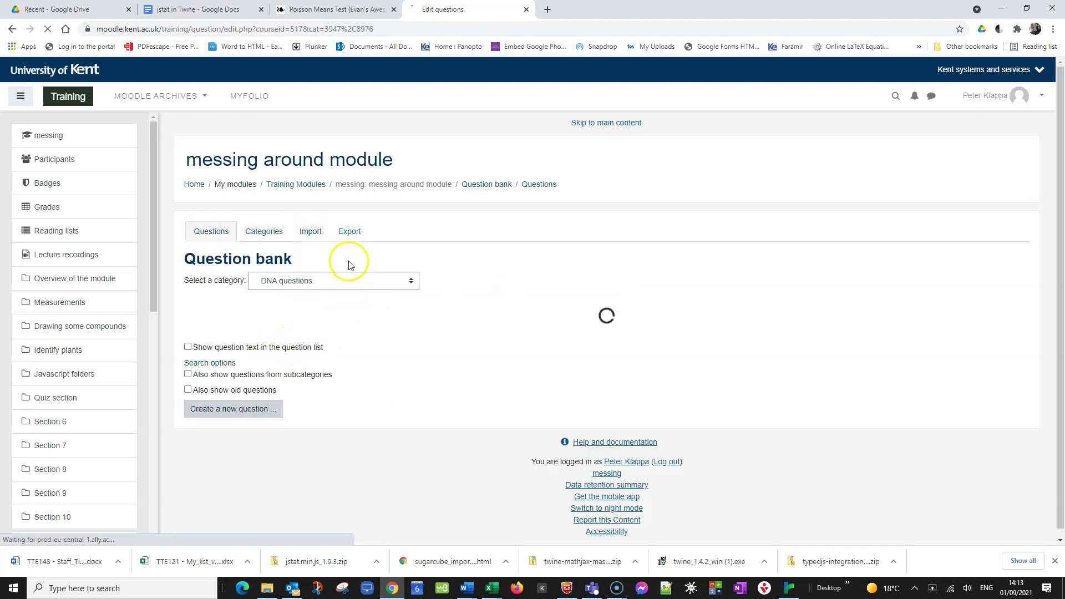
left_click(309, 237)
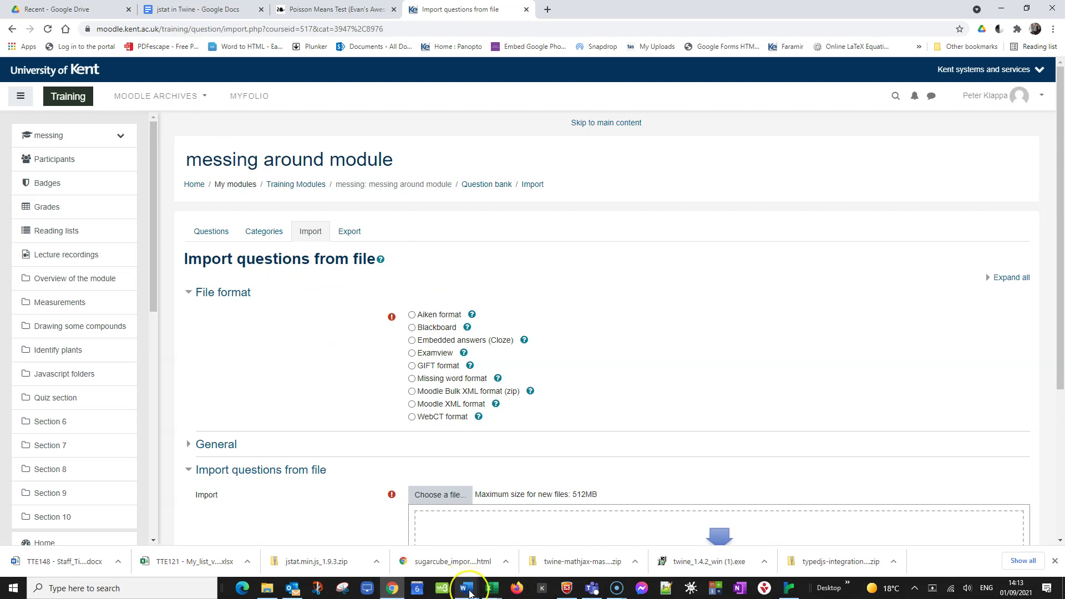
mouse_move(469, 592)
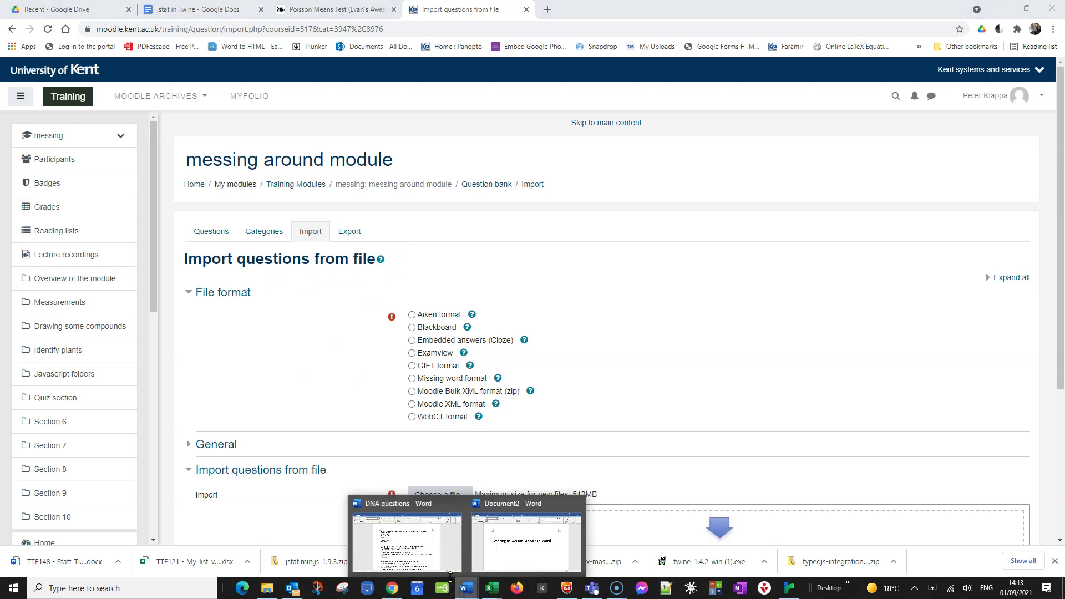
left_click(462, 562)
scroll(471, 413, "up", 1)
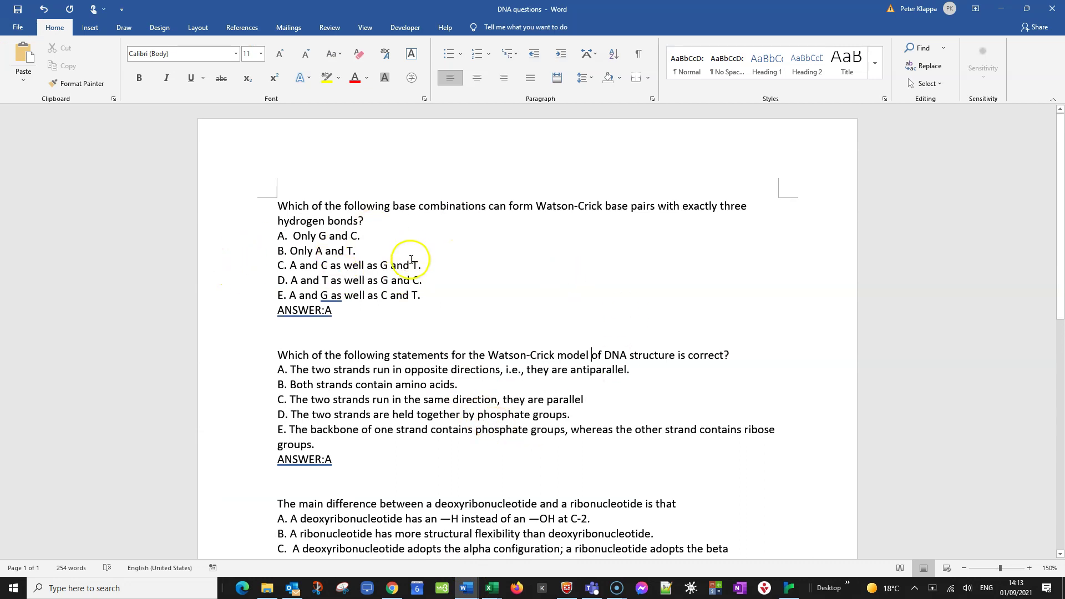
scroll(410, 259, "down", 1)
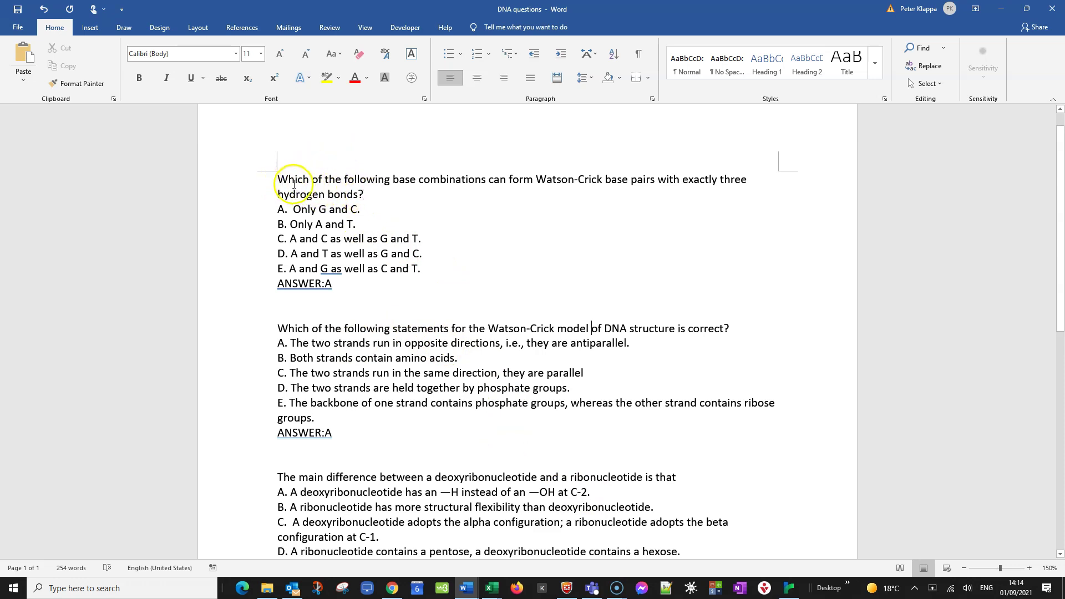
left_click_drag(297, 180, 362, 191)
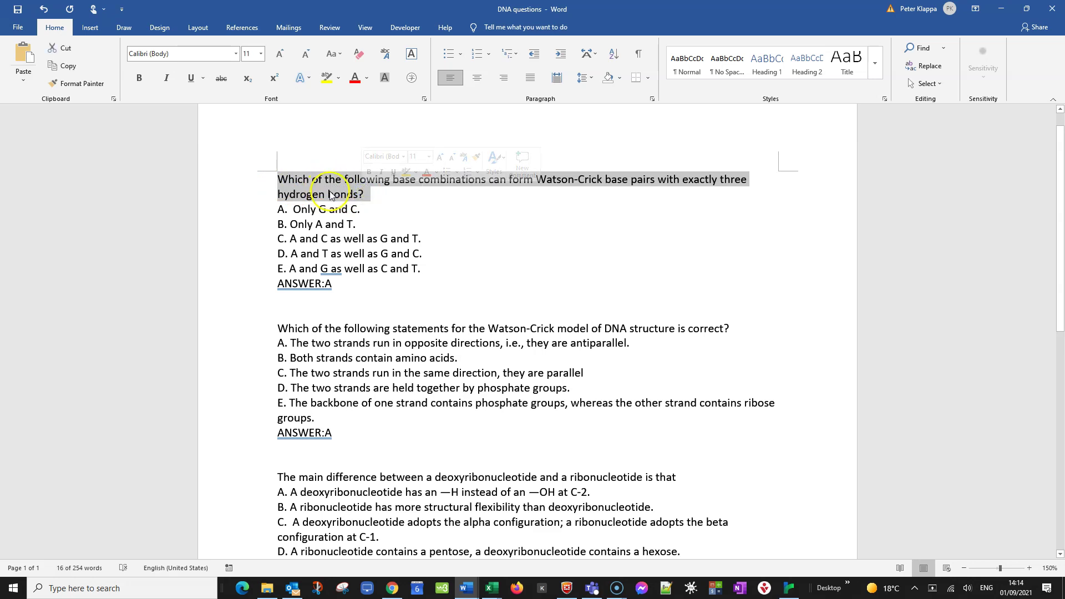
left_click(446, 222)
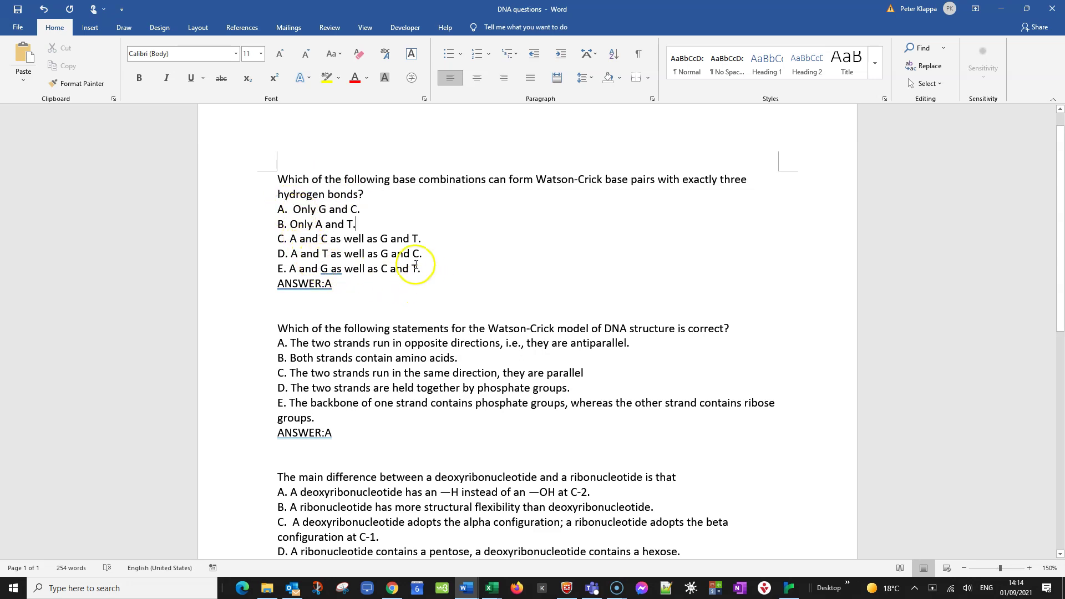
double_click(282, 222)
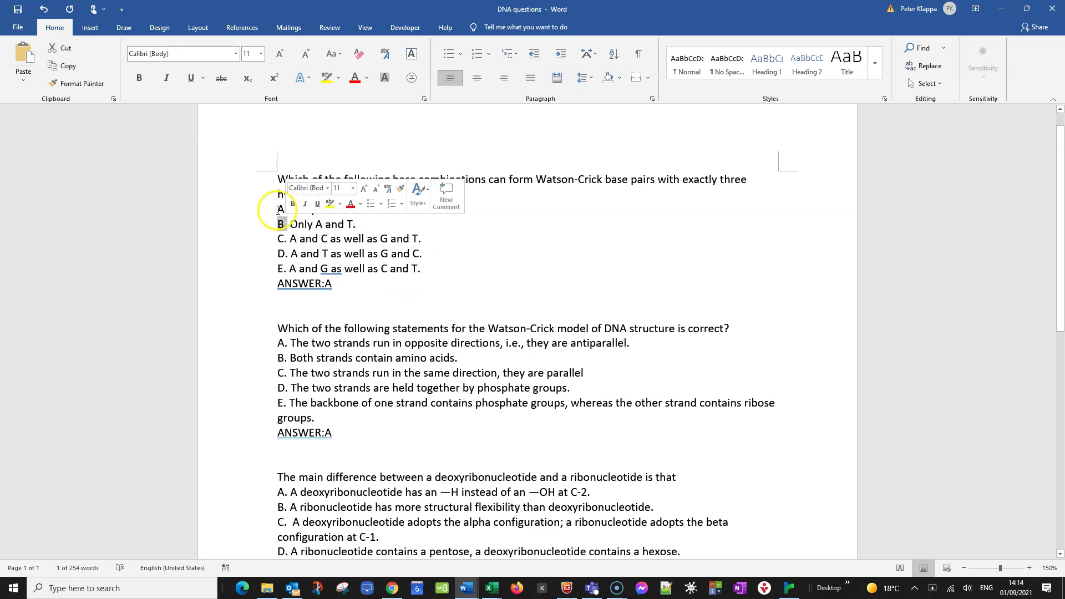
double_click(281, 209)
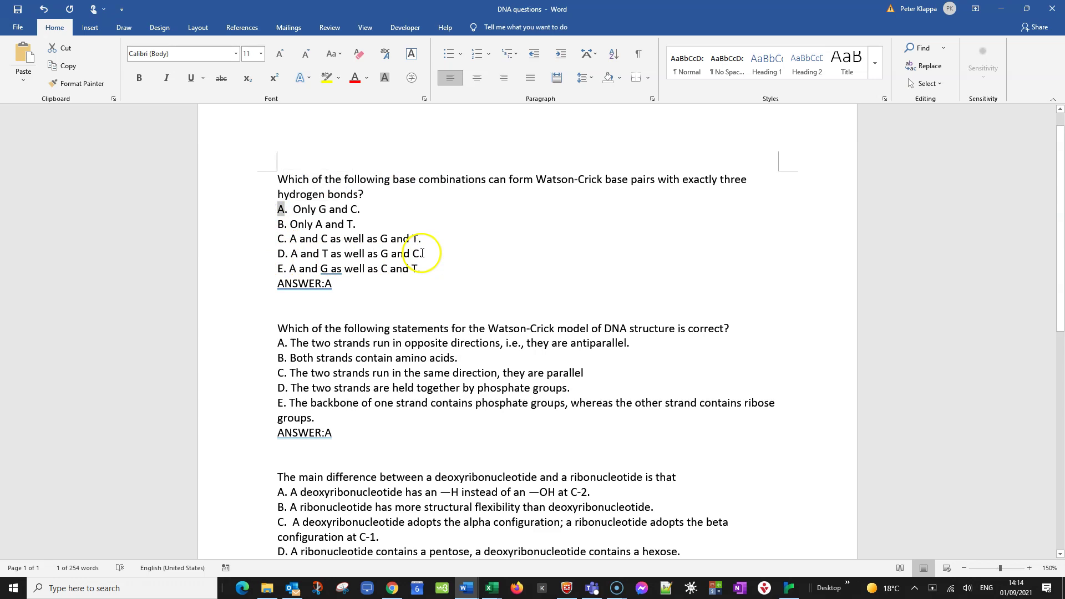
left_click(511, 251)
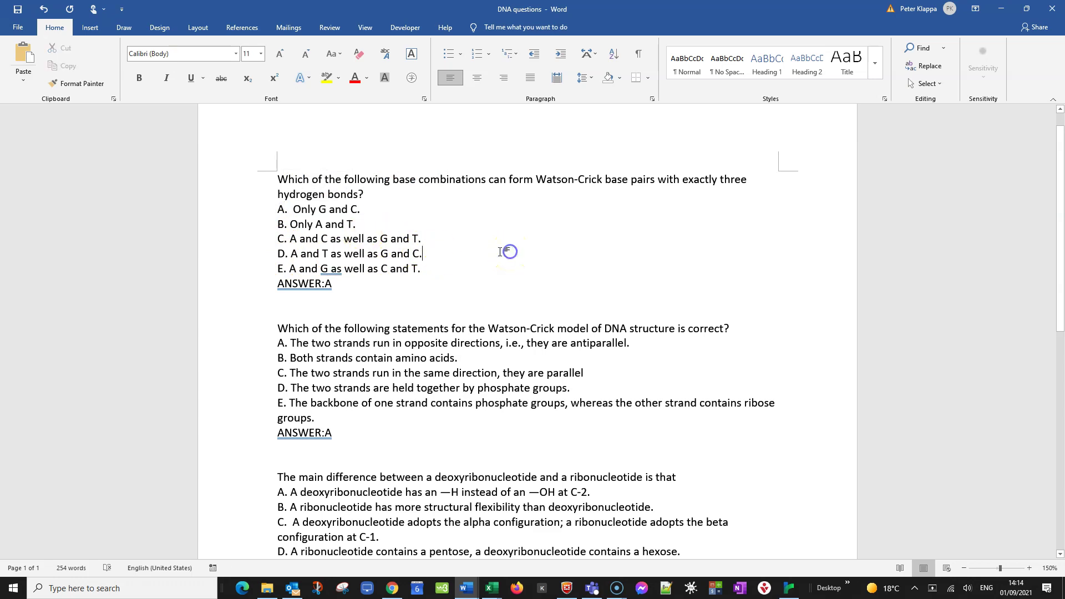
Check the Numbering formats for the A. option label without changing anything.
double_click(284, 209)
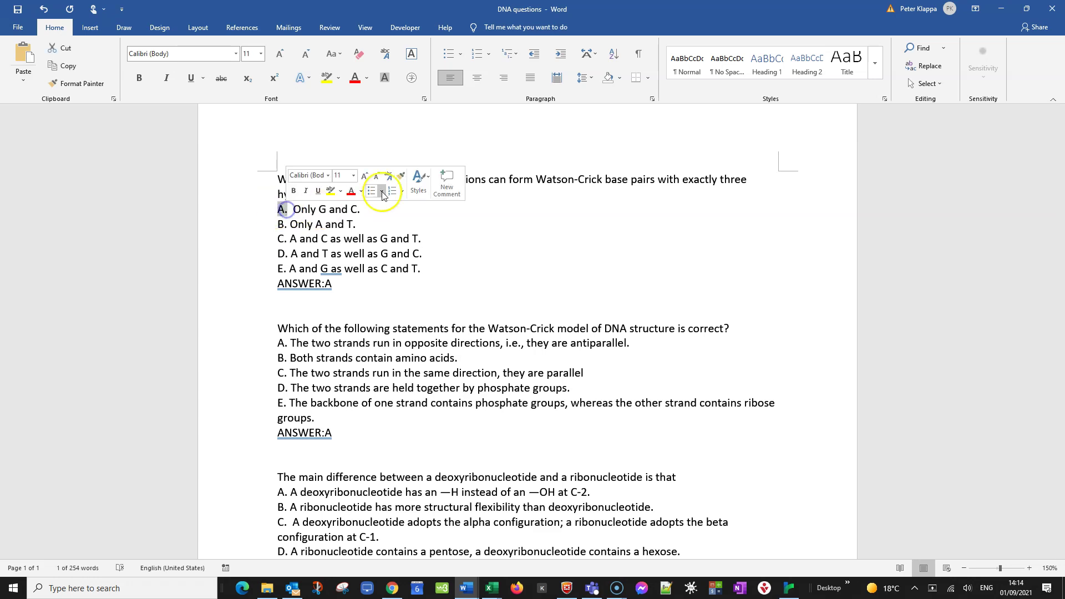
left_click(487, 58)
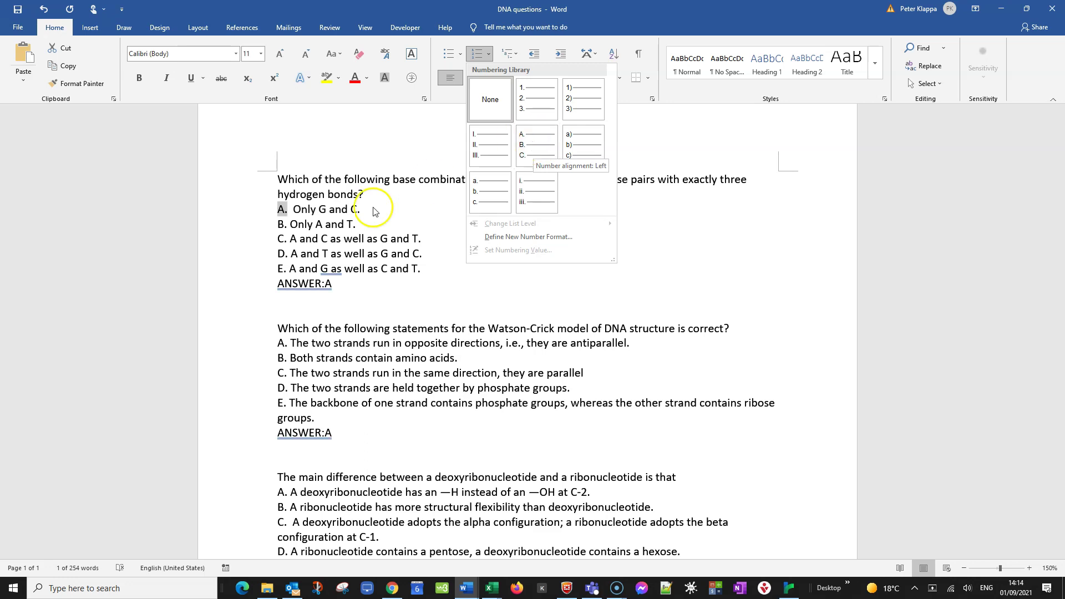
left_click(379, 257)
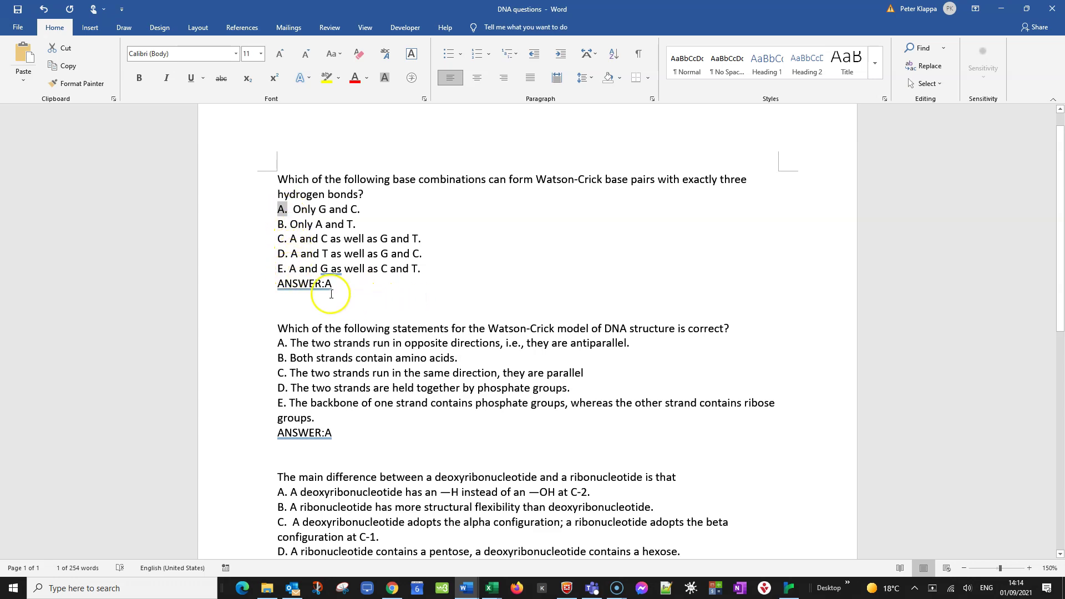
Inspect the blank line below ANSWER:A and turn on Show/Hide ¶ formatting marks.
left_click(281, 283)
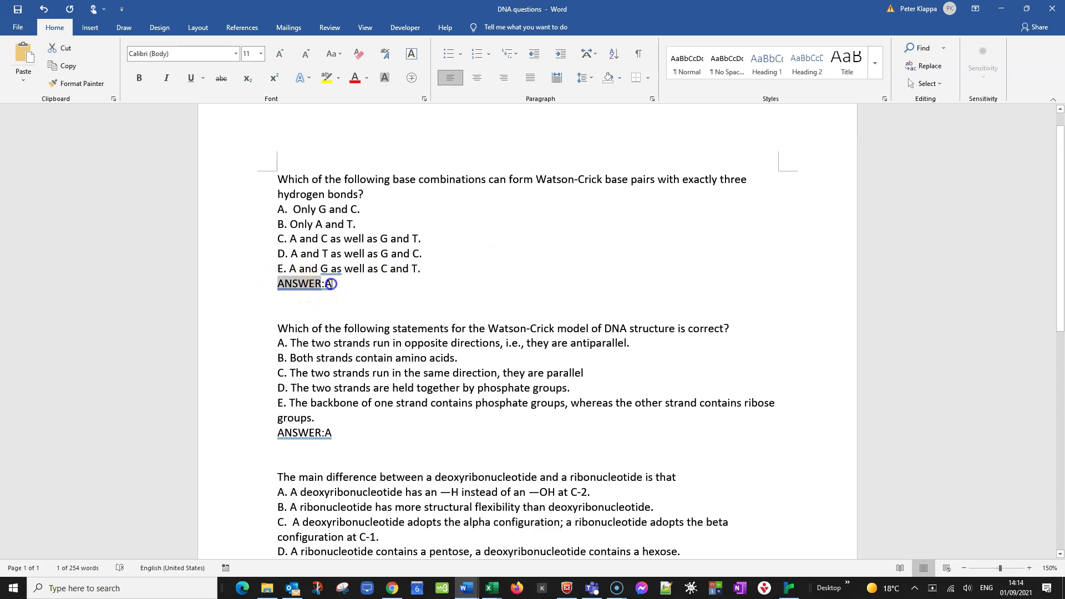
left_click(327, 284)
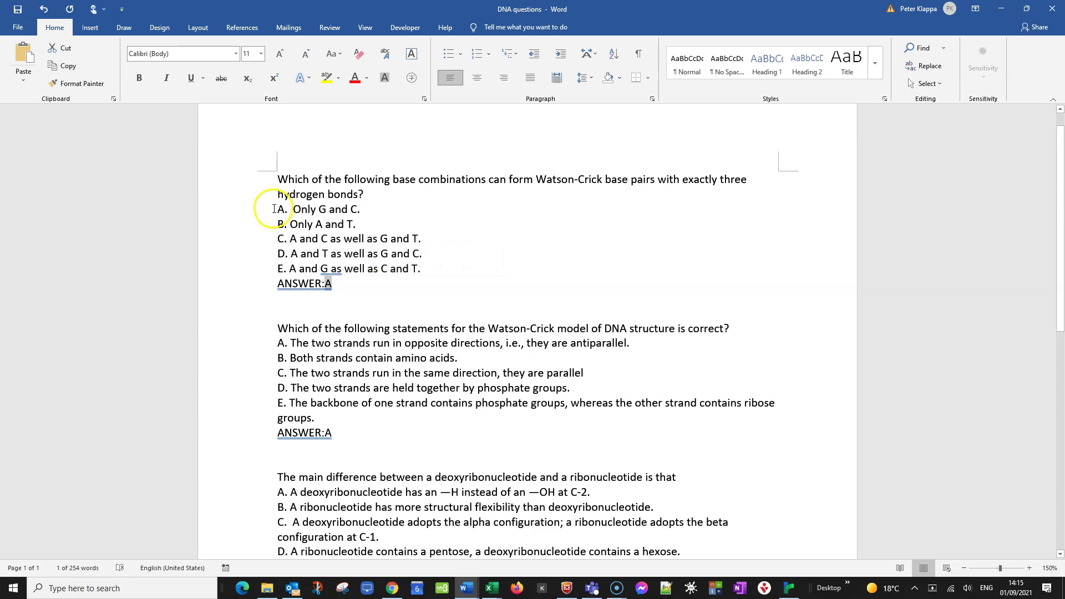
left_click(415, 310)
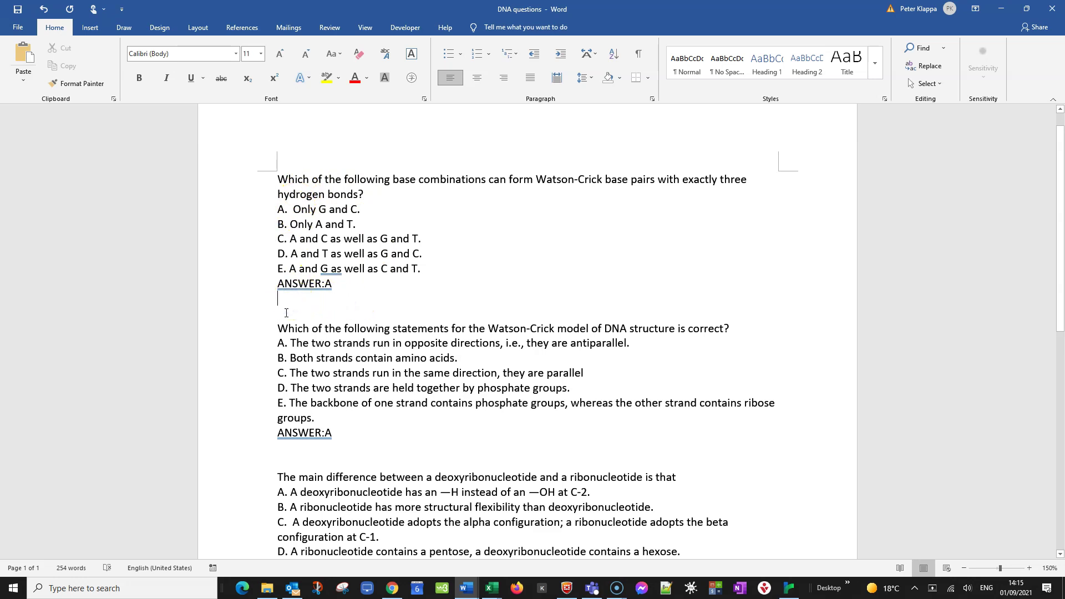
left_click(286, 312)
left_click(639, 57)
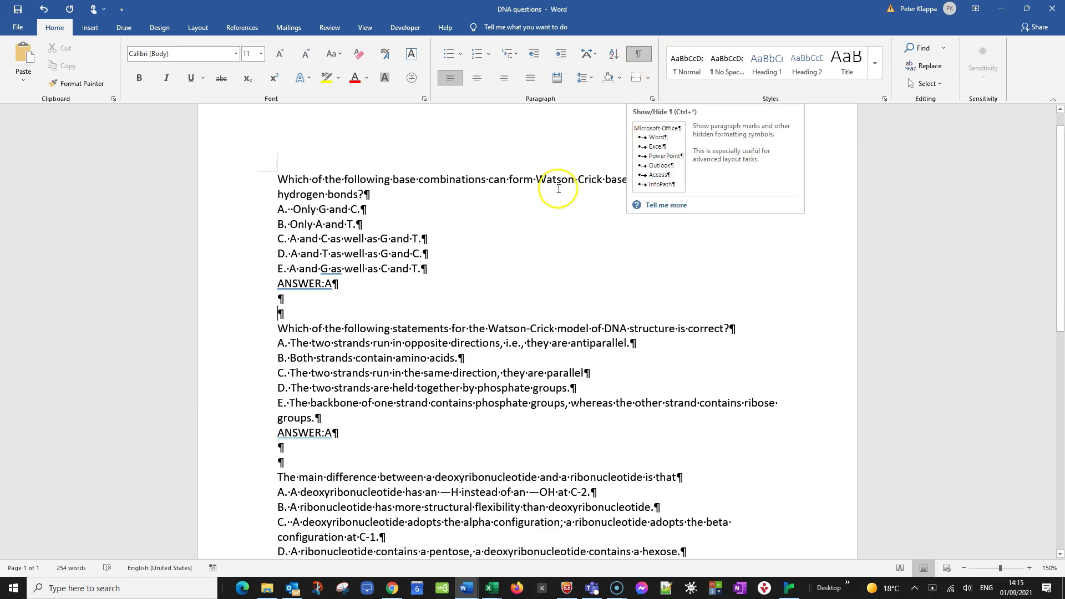
Check the empty ¶ lines between questions, then turn Show/Hide ¶ off.
left_click(300, 314)
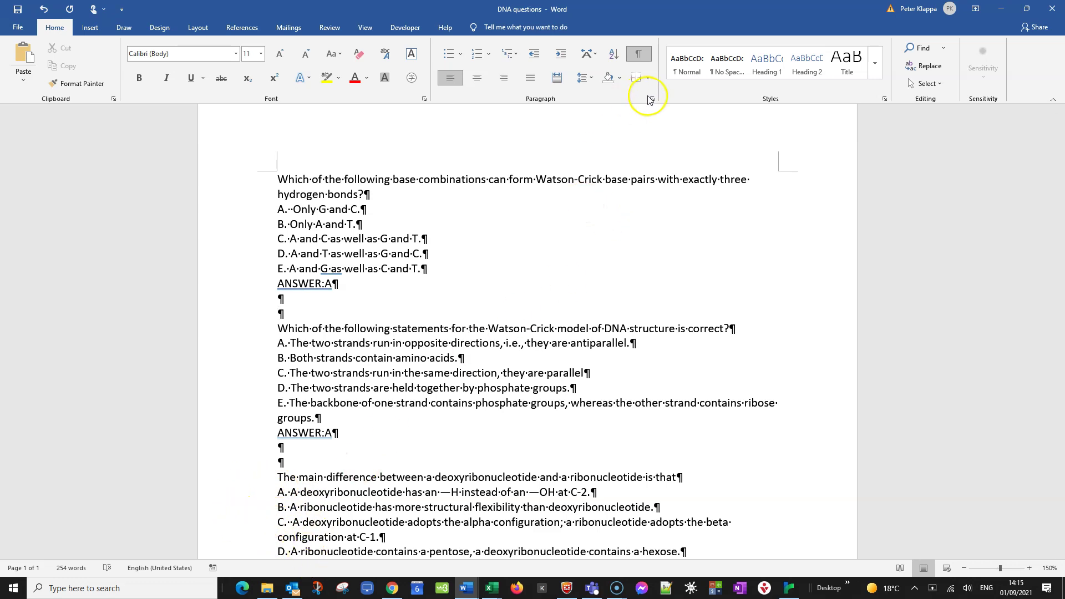
scroll(544, 355, "down", 6)
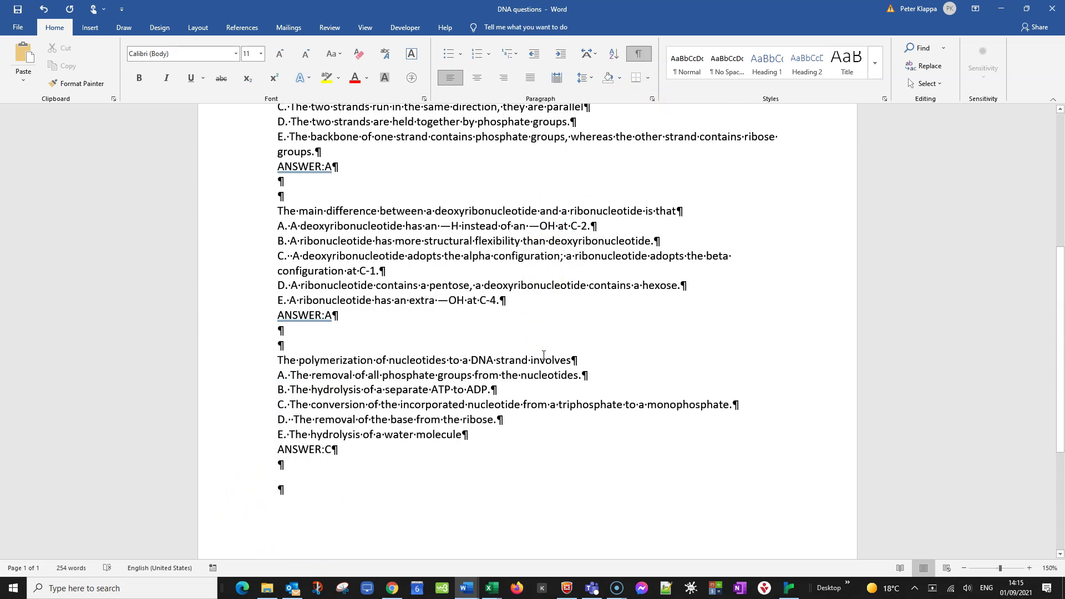
scroll(450, 254, "up", 5)
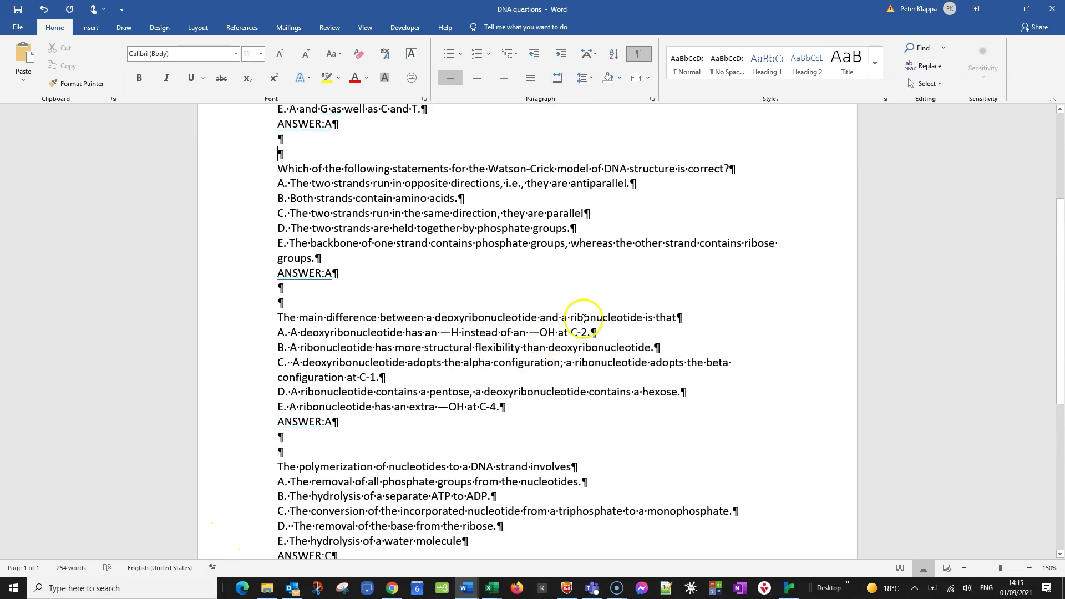
left_click(639, 54)
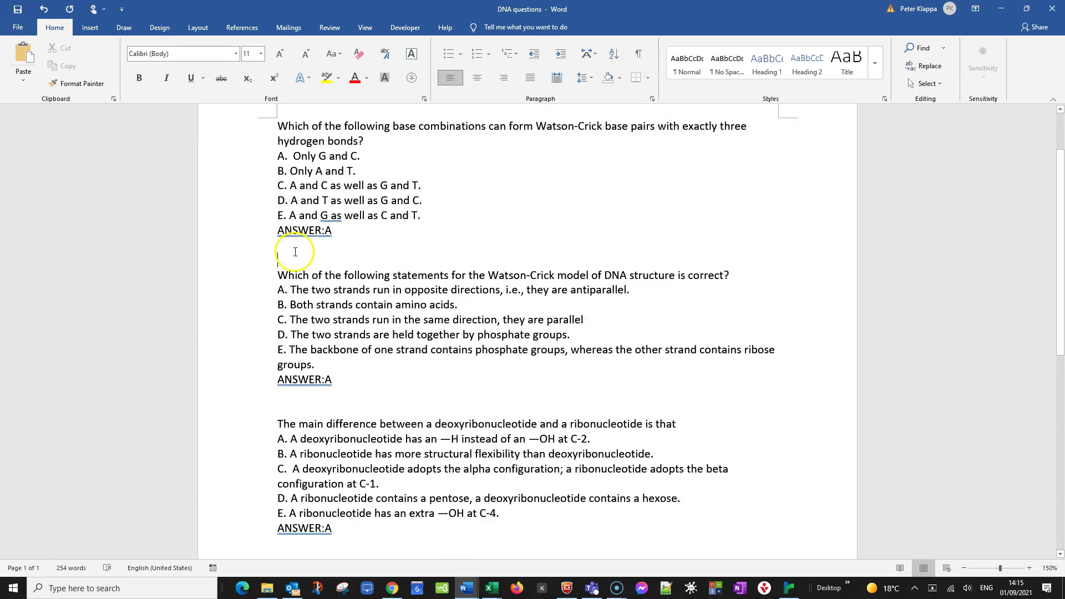
left_click_drag(275, 275, 405, 277)
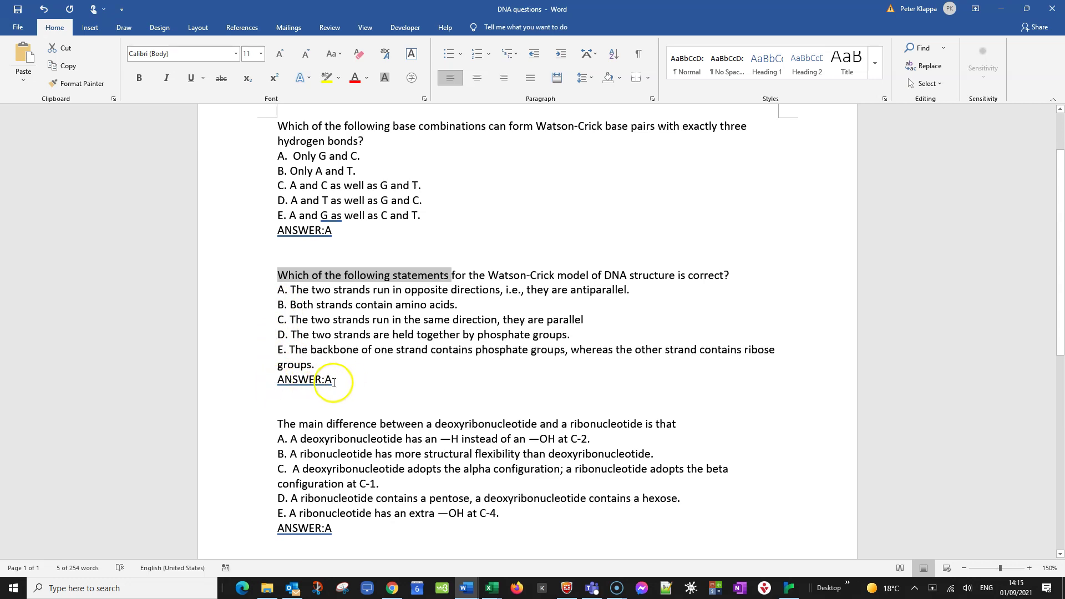
scroll(426, 385, "up", 2)
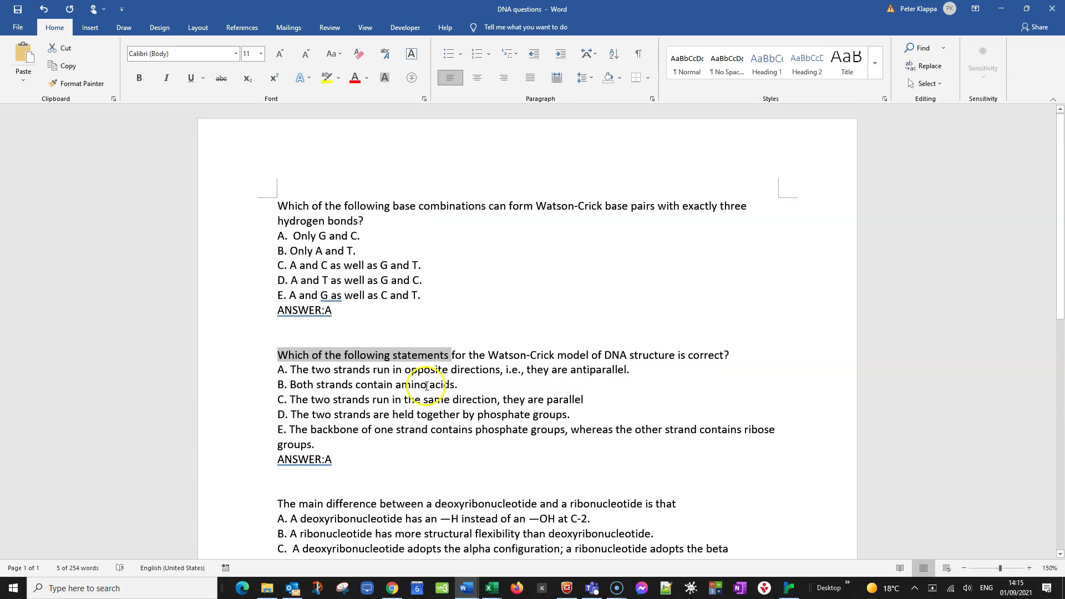
scroll(426, 385, "down", 1)
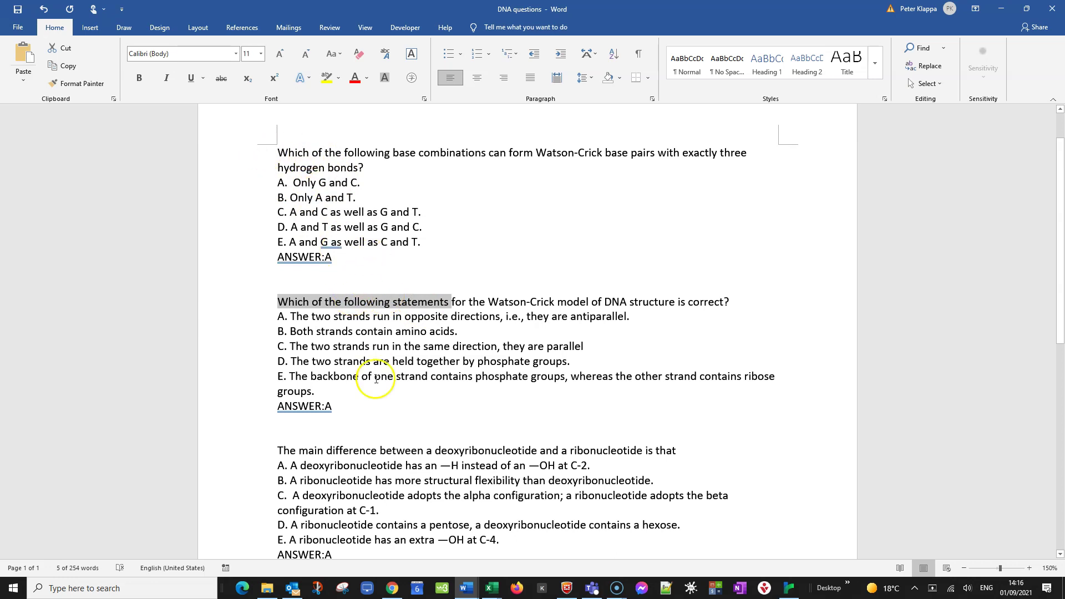
scroll(377, 383, "down", 3)
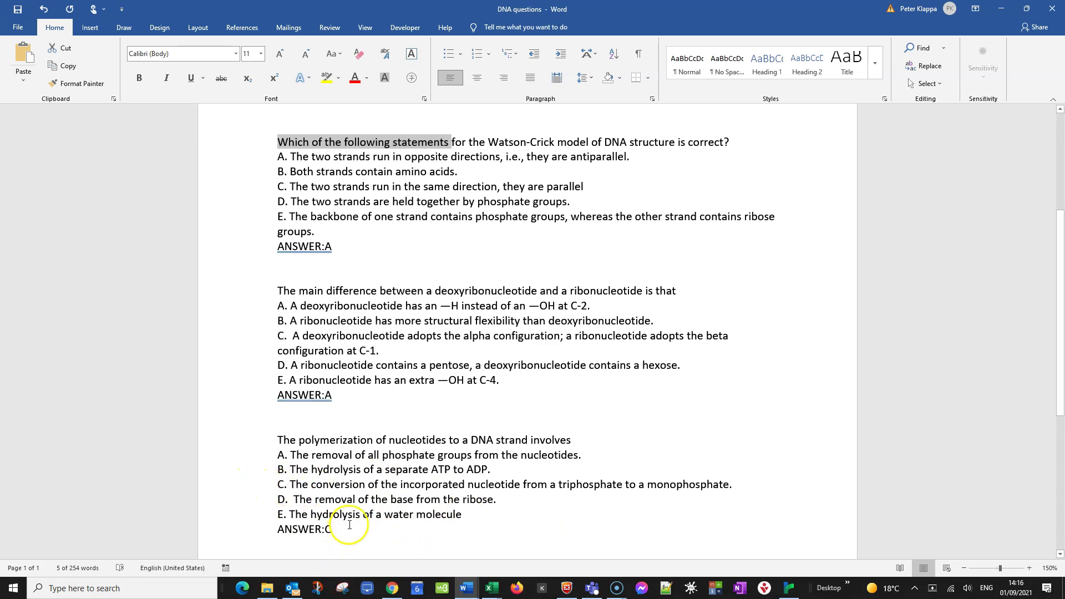
scroll(344, 520, "down", 2)
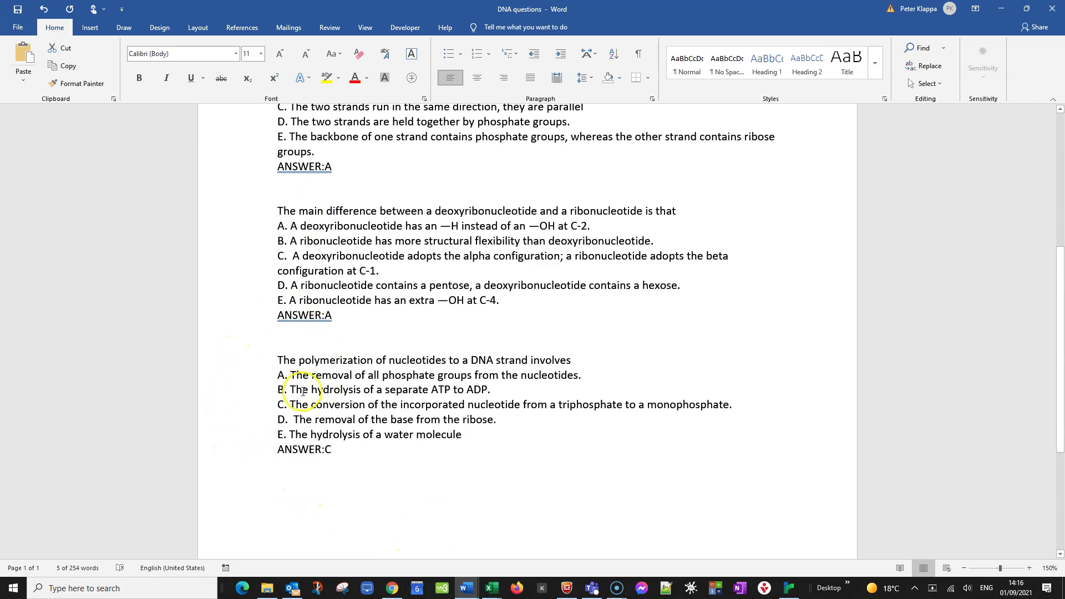
scroll(382, 470, "up", 5)
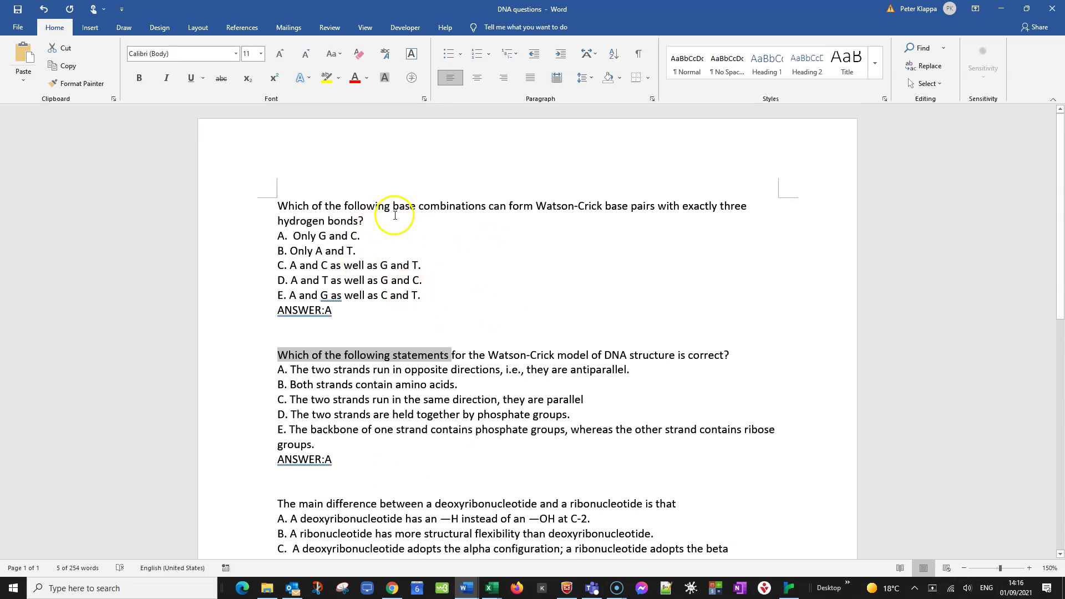
Save the document as Plain Text into the DNA questions folder.
left_click(18, 27)
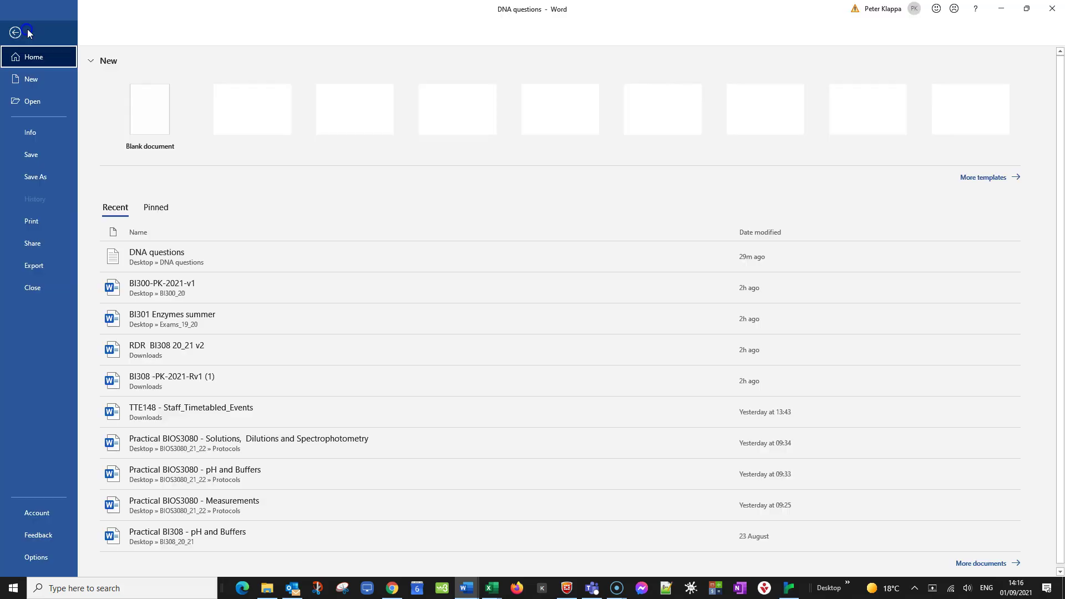
left_click(55, 178)
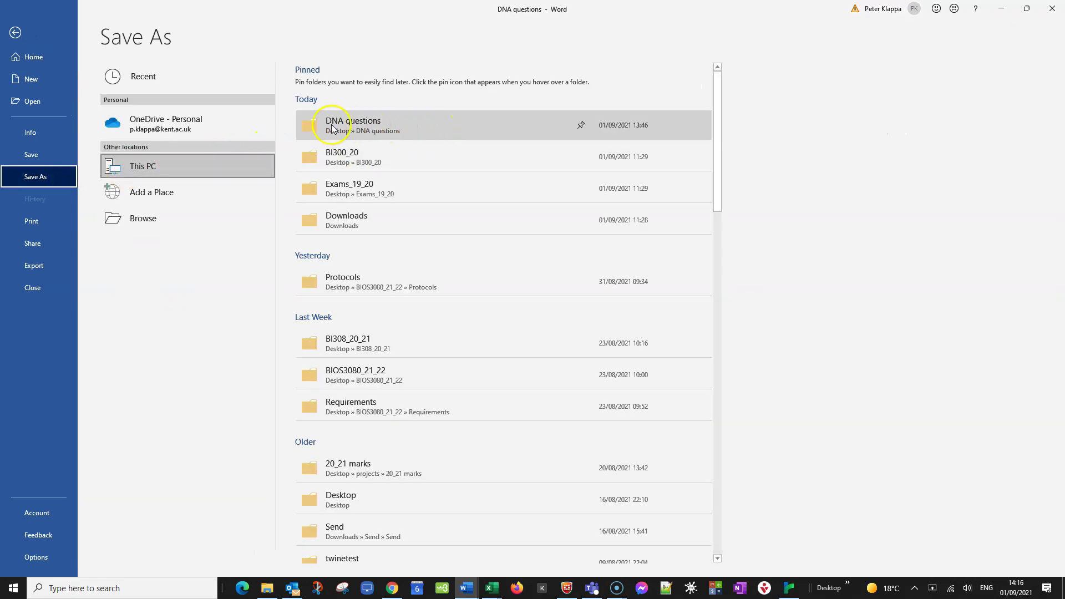
left_click(362, 127)
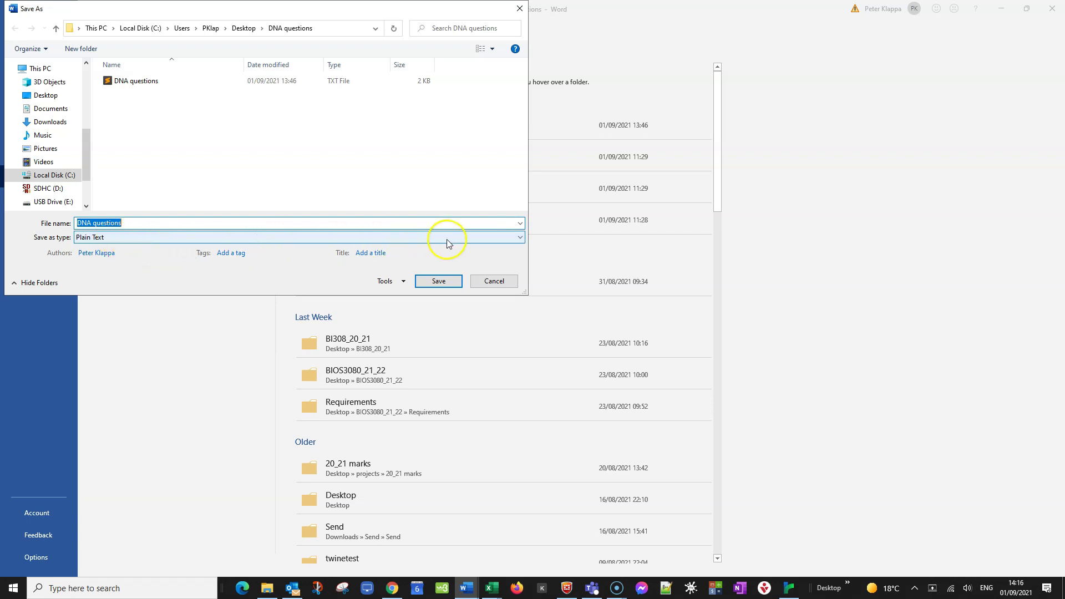
left_click(518, 240)
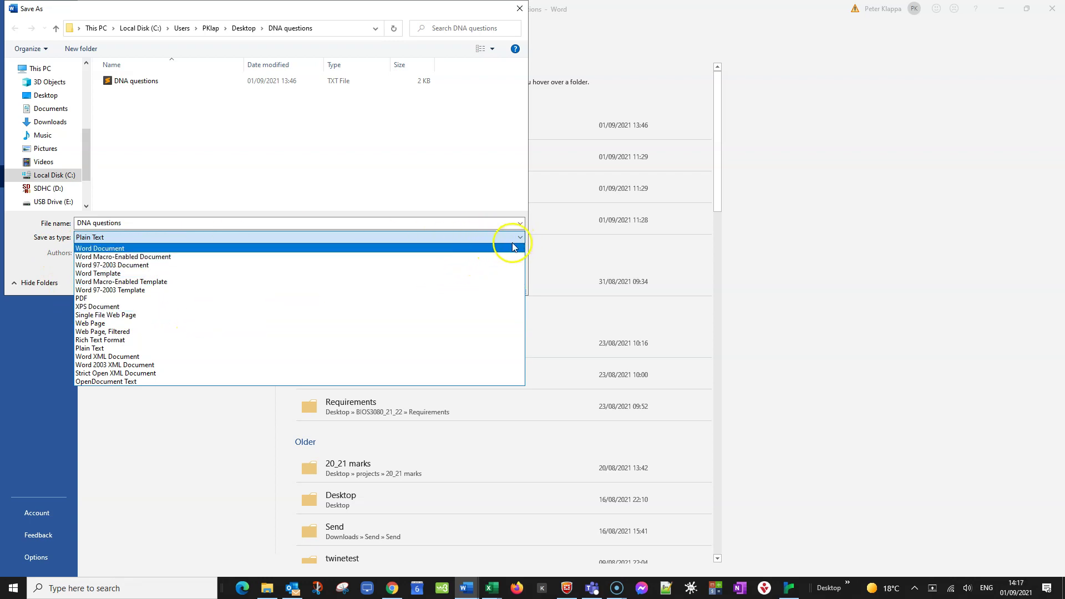
left_click(123, 350)
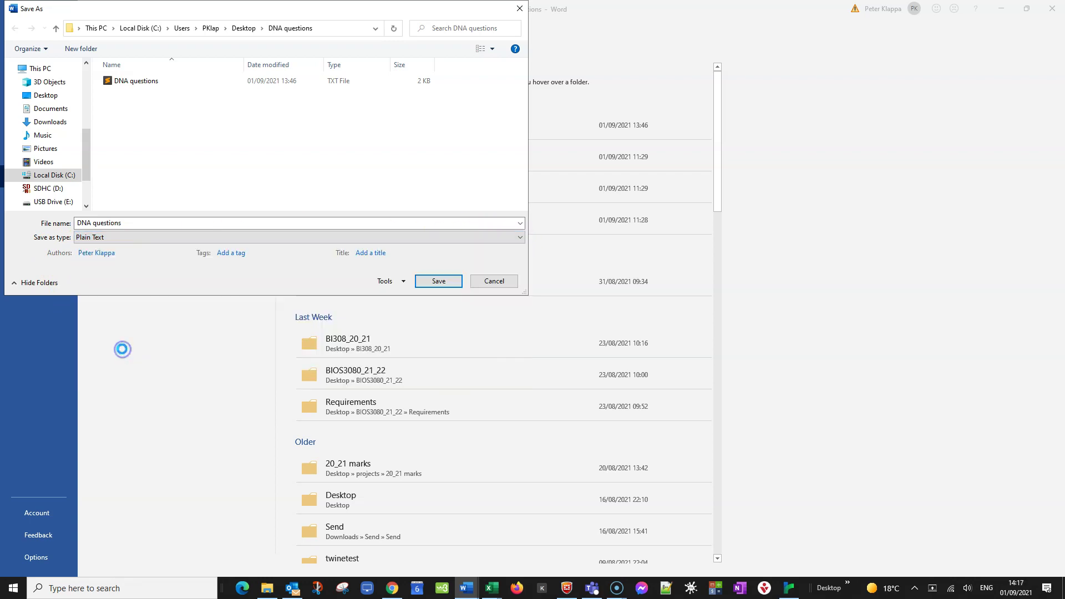
left_click(447, 284)
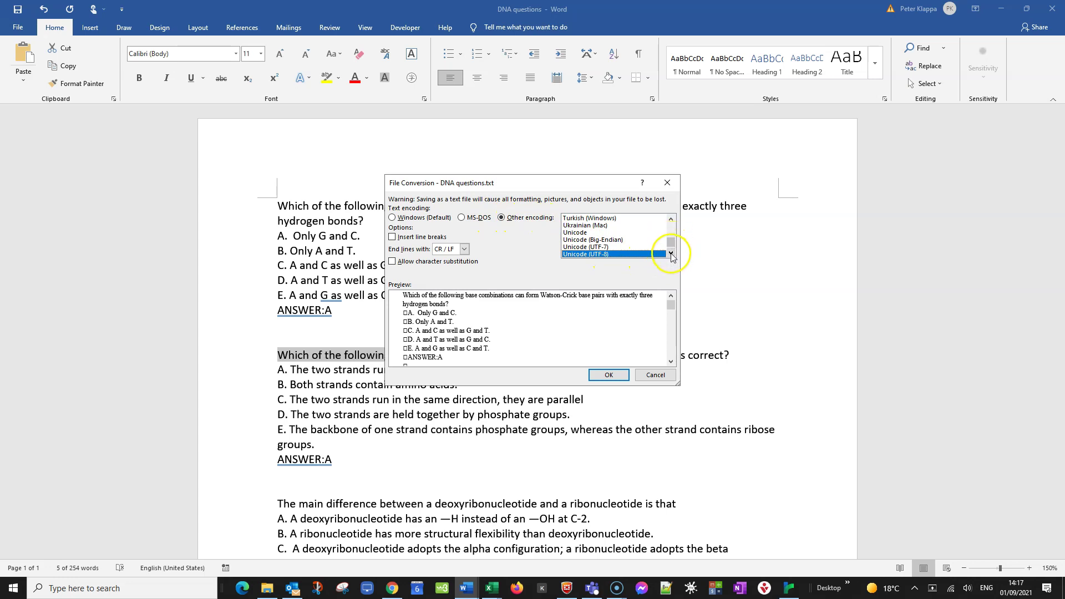
Choose Other encoding and select Unicode (UTF-8) for DNA questions.txt.
scroll(672, 233, "down", 2)
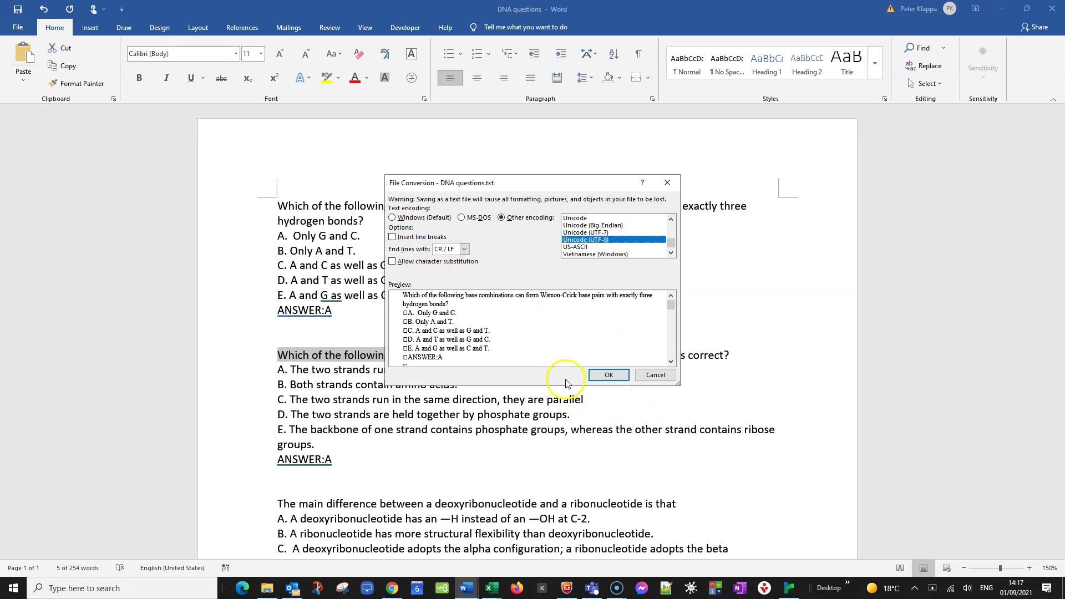
Confirm the UTF-8 text save and open the Desktop's DNA questions folder in File Explorer.
left_click(607, 375)
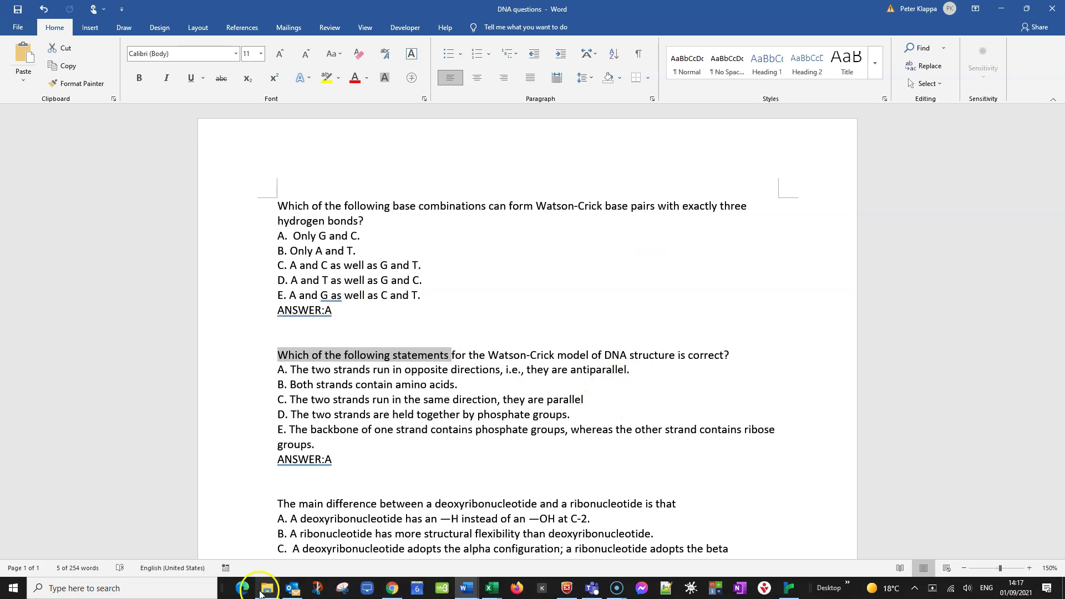
left_click(268, 589)
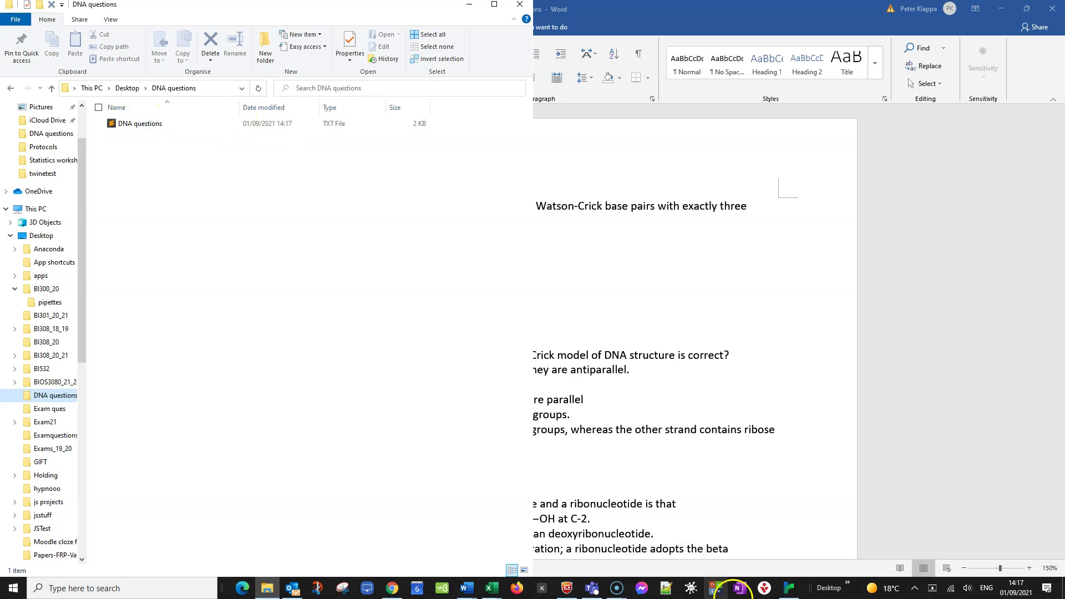
In Chrome, go from Categories to the import page of the empty 'DNA questions (0)' category.
left_click(392, 588)
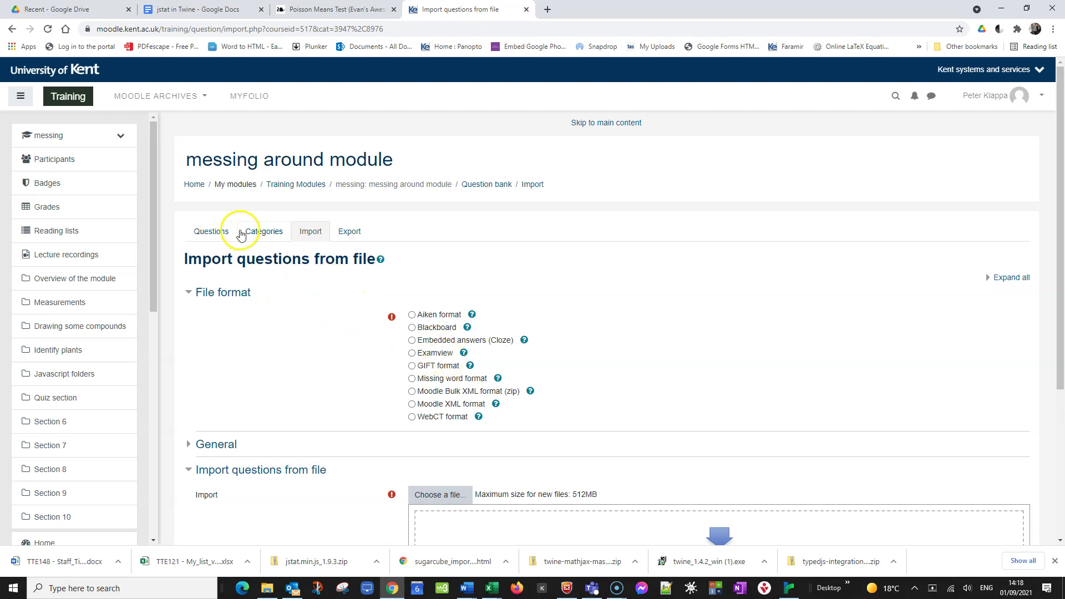
left_click(270, 237)
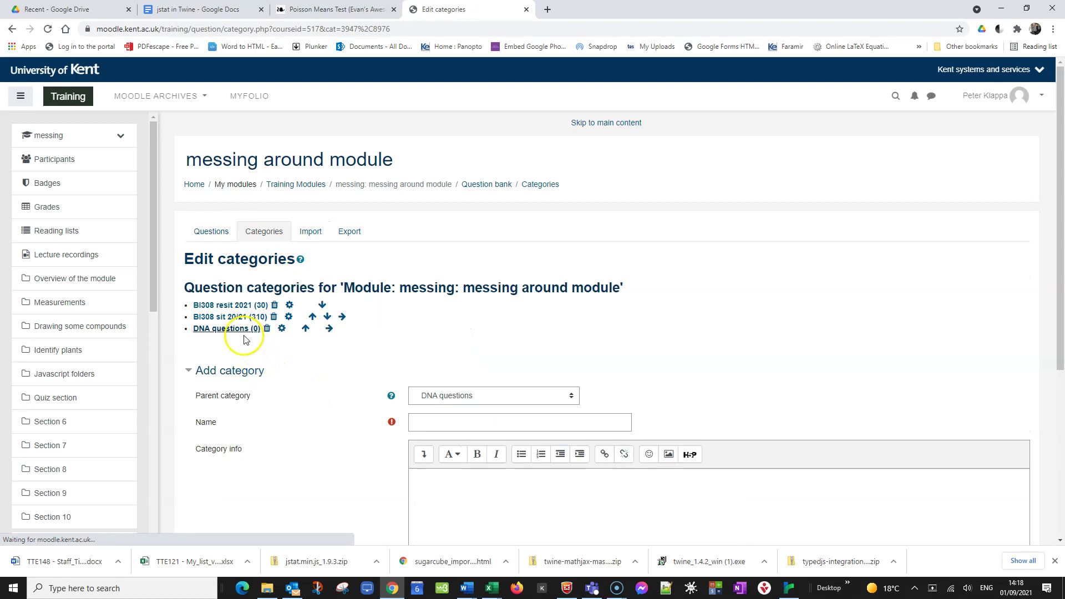
triple_click(236, 329)
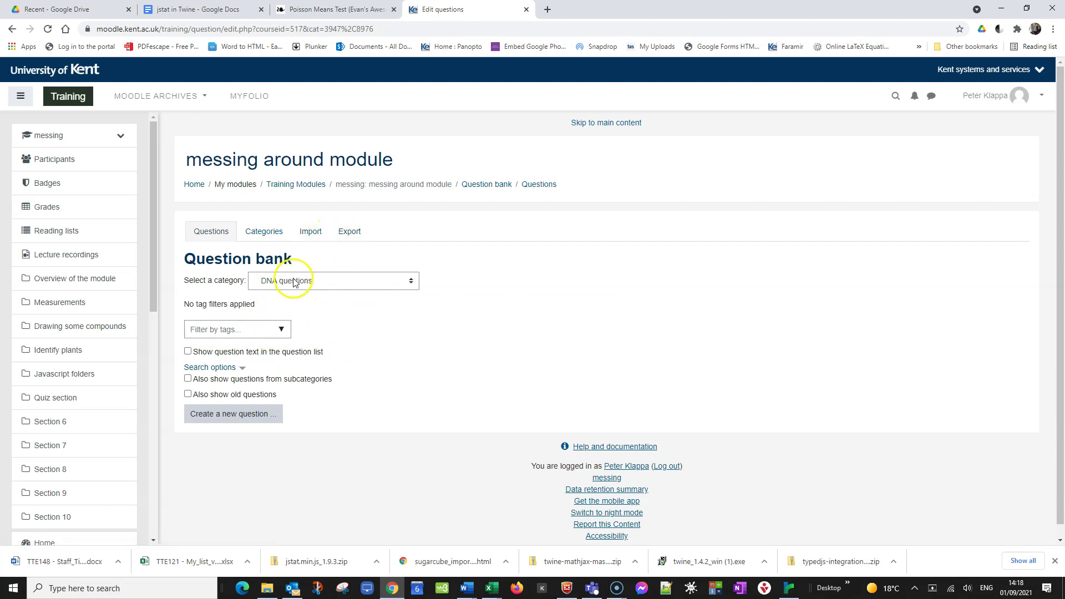
left_click(310, 233)
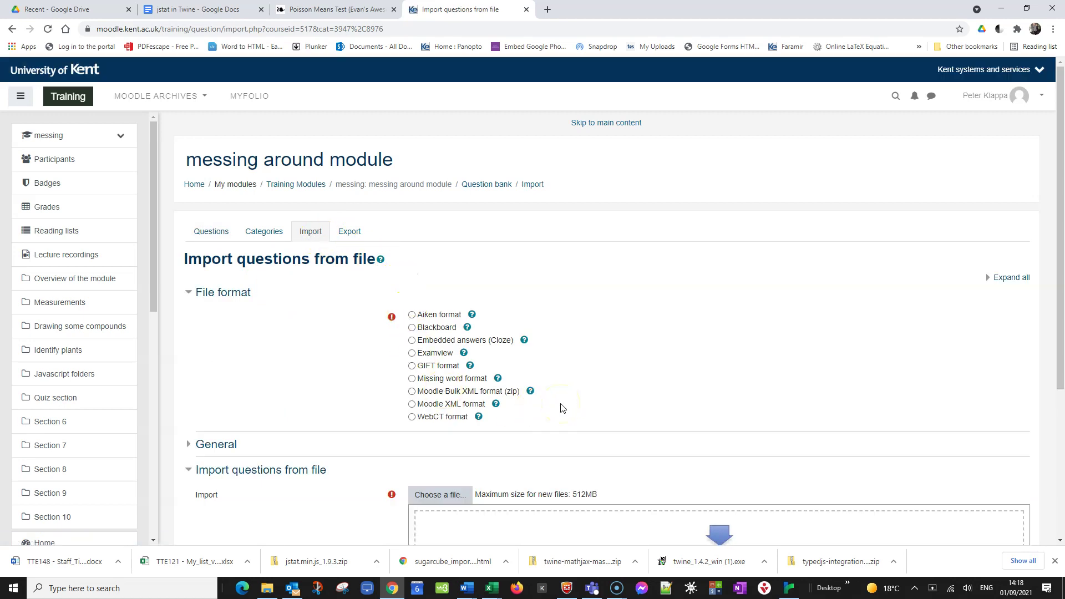
Select the Aiken format radio button as the import file format.
scroll(562, 409, "down", 1)
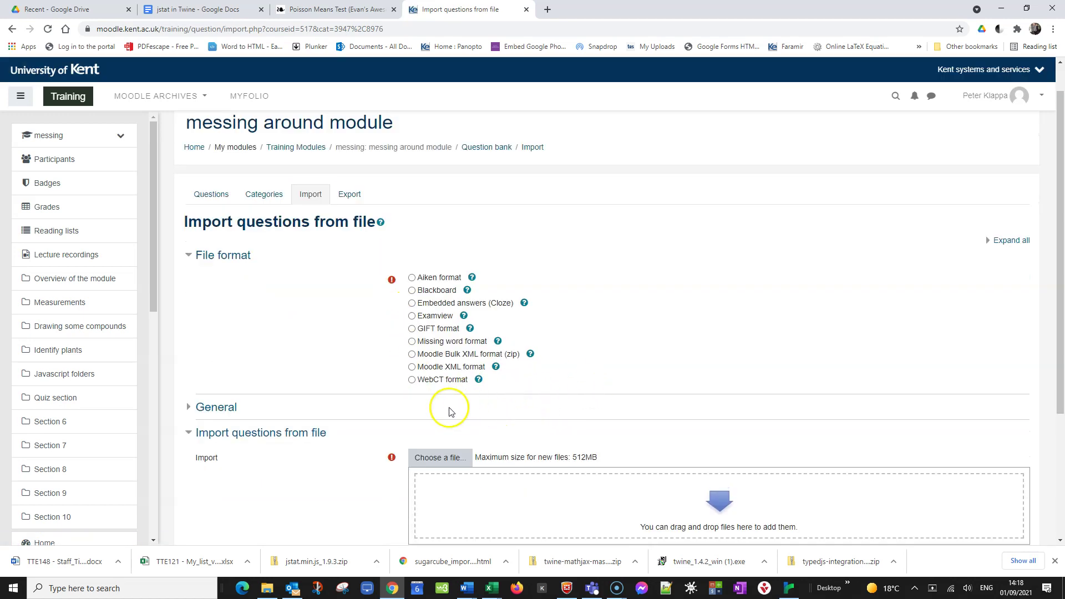
left_click(412, 277)
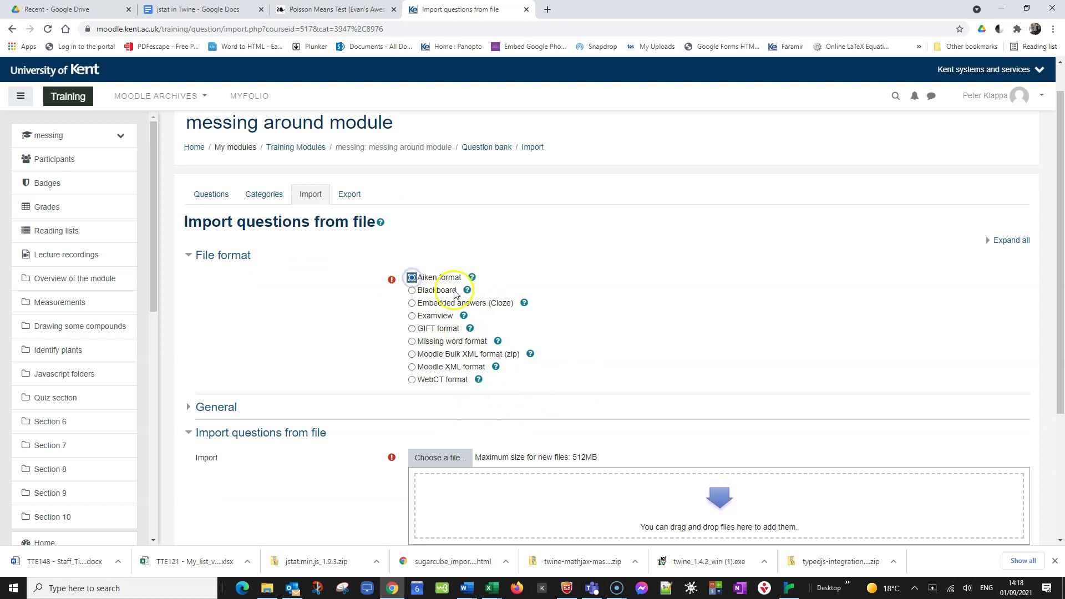
left_click(471, 594)
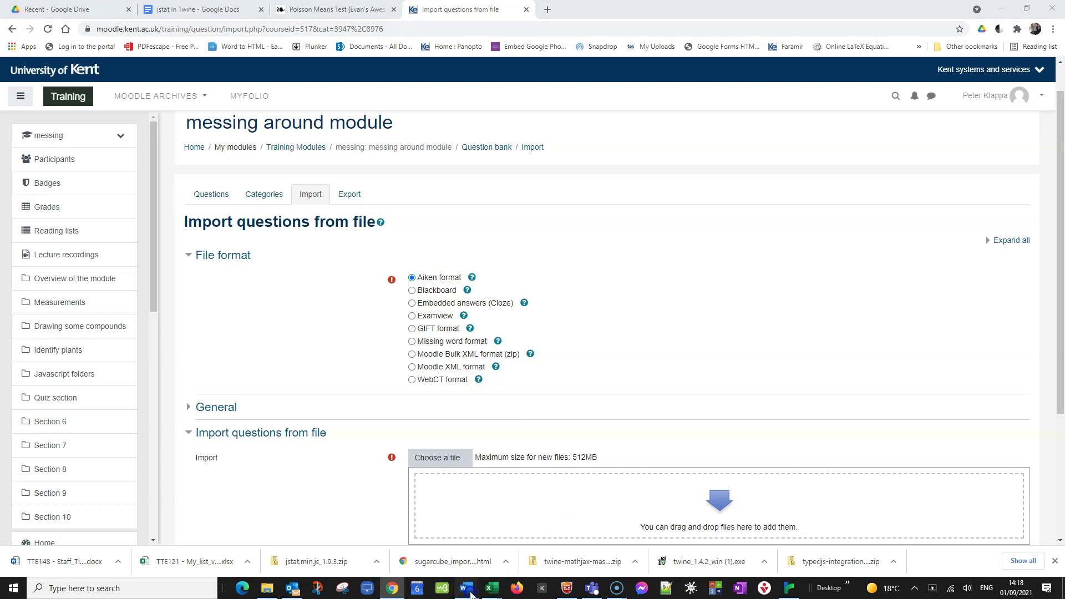
left_click(432, 546)
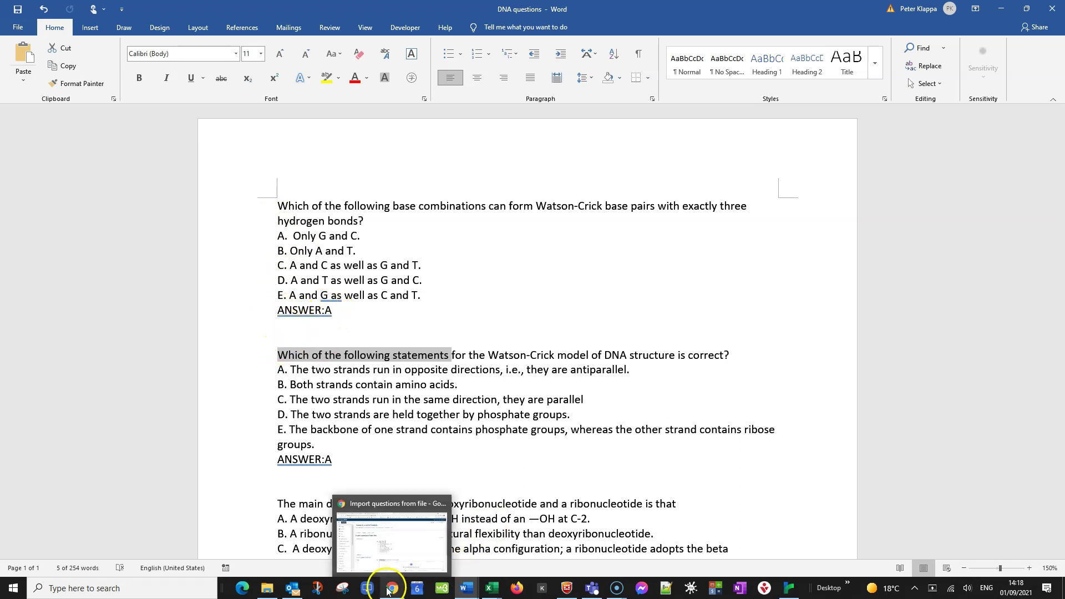
left_click(438, 520)
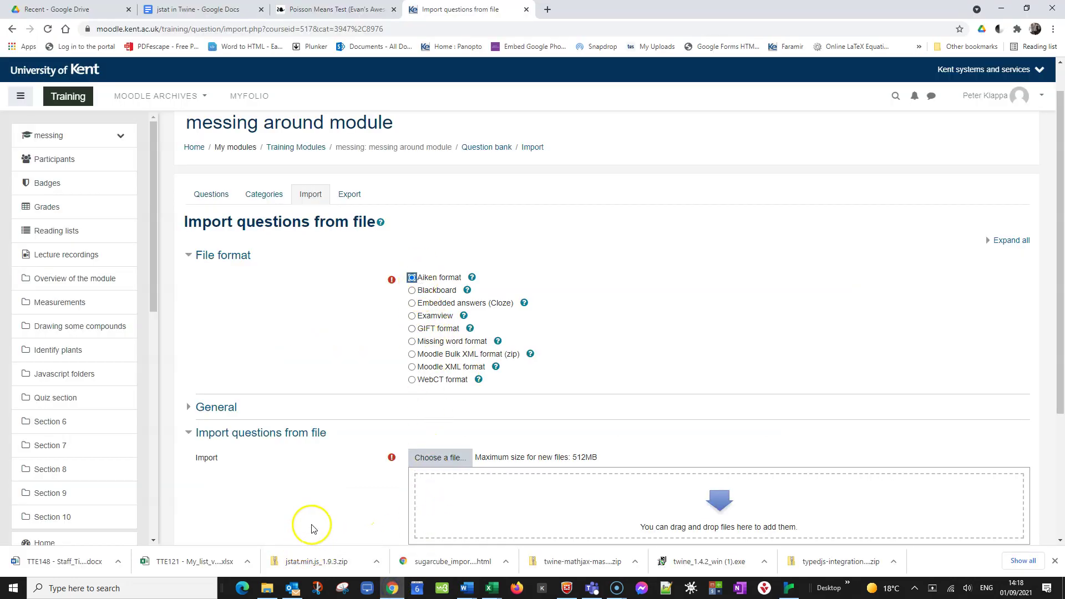
In the General import settings, set Stop on error to No.
scroll(397, 422, "down", 2)
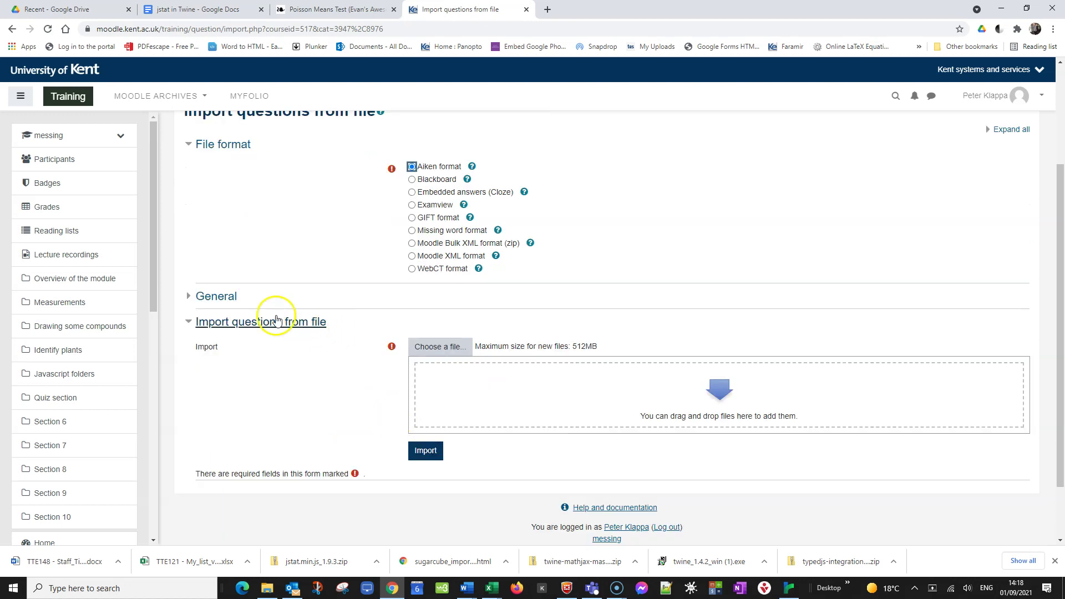
left_click(192, 297)
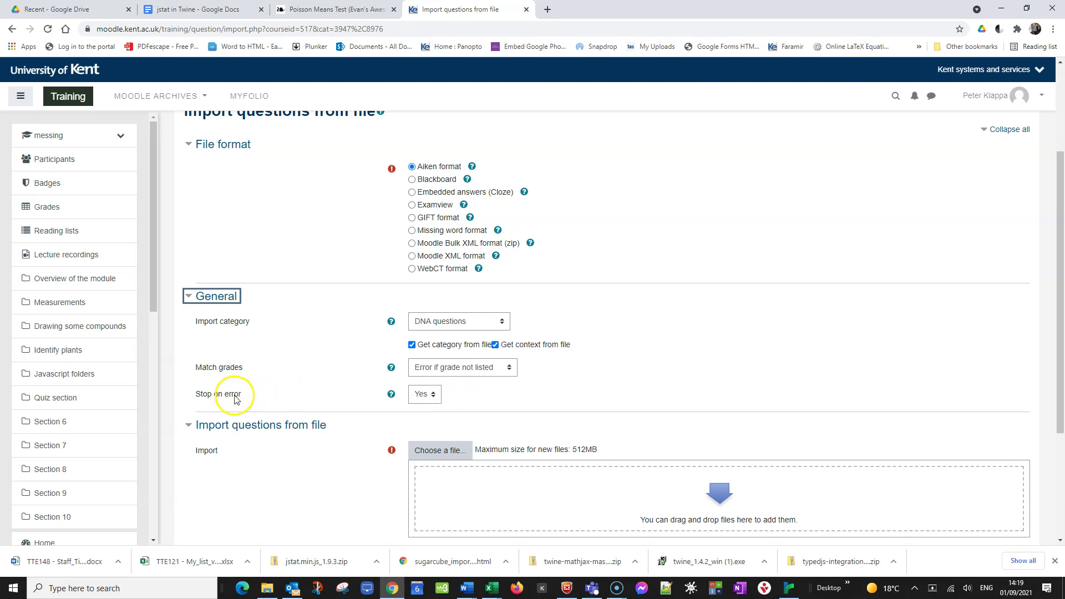
left_click(434, 397)
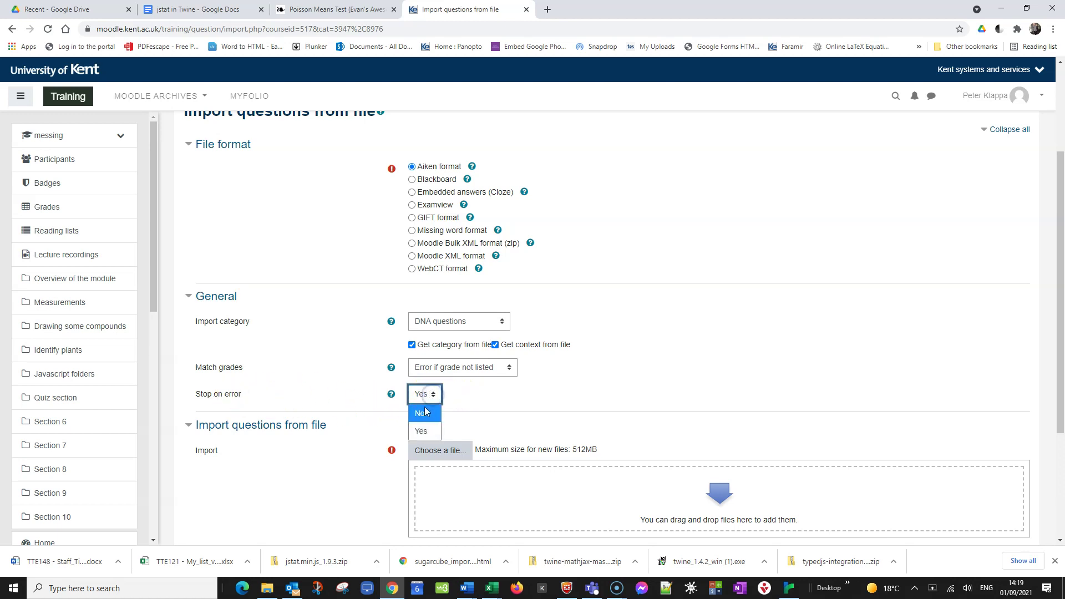
left_click(425, 412)
scroll(597, 395, "down", 3)
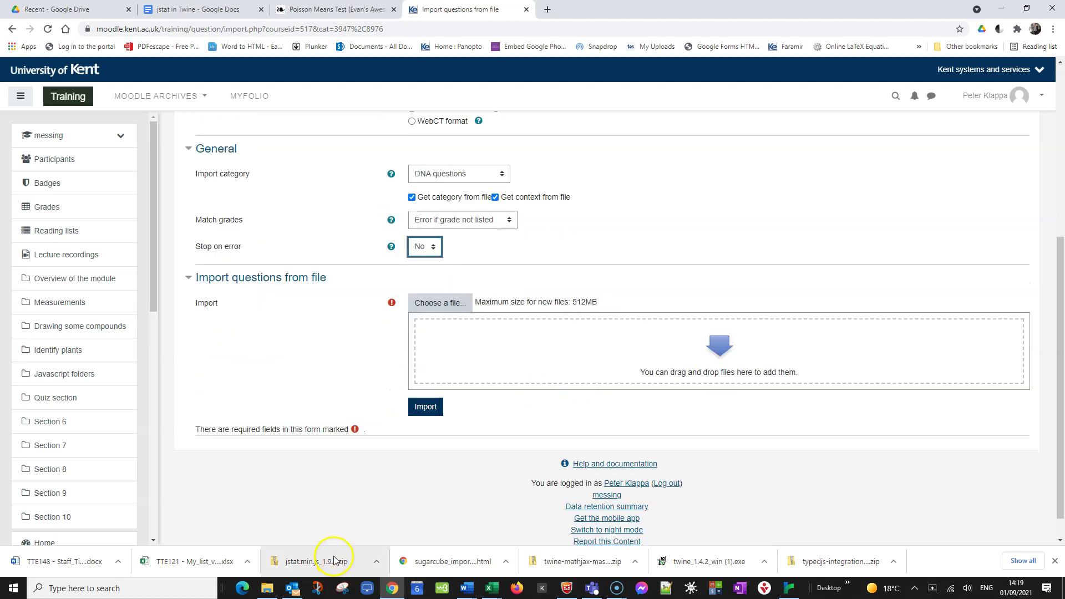
Drag 'DNA questions.txt' from File Explorer into the drop zone and import its four questions.
left_click(268, 589)
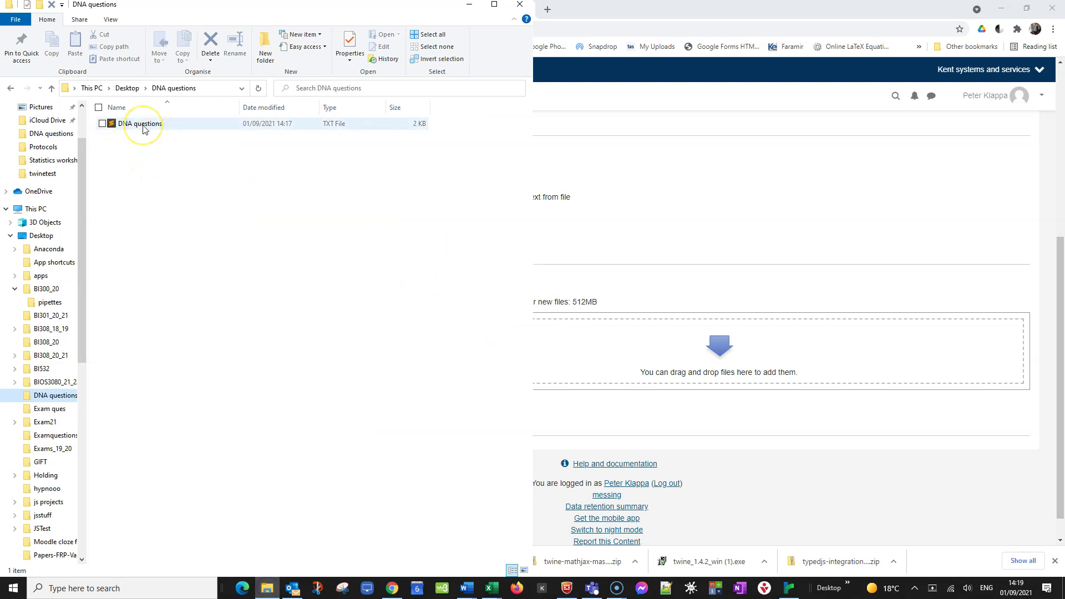
left_click_drag(144, 127, 682, 373)
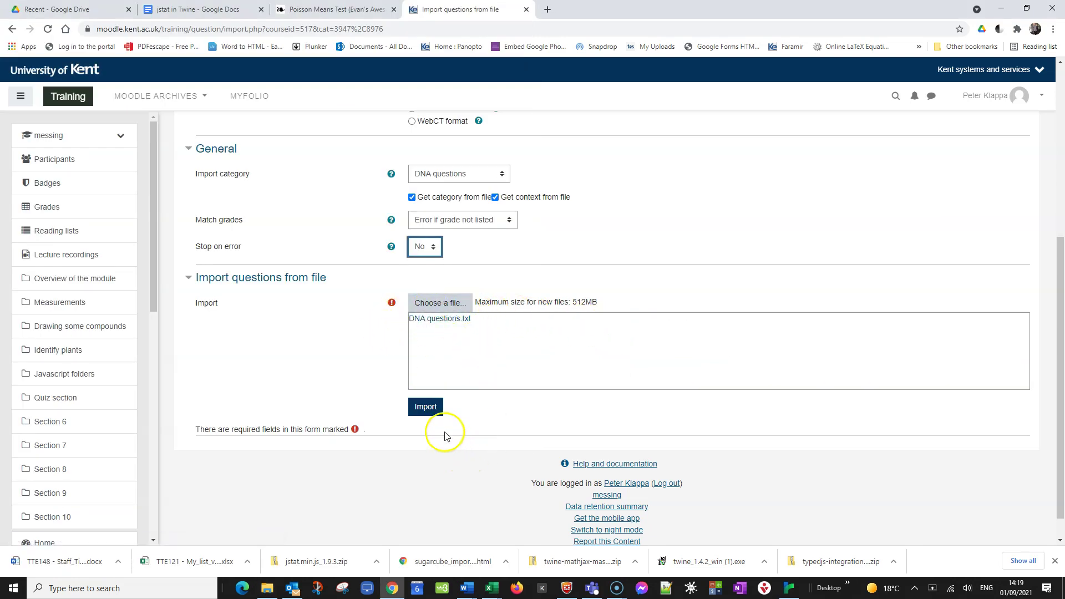
left_click(425, 406)
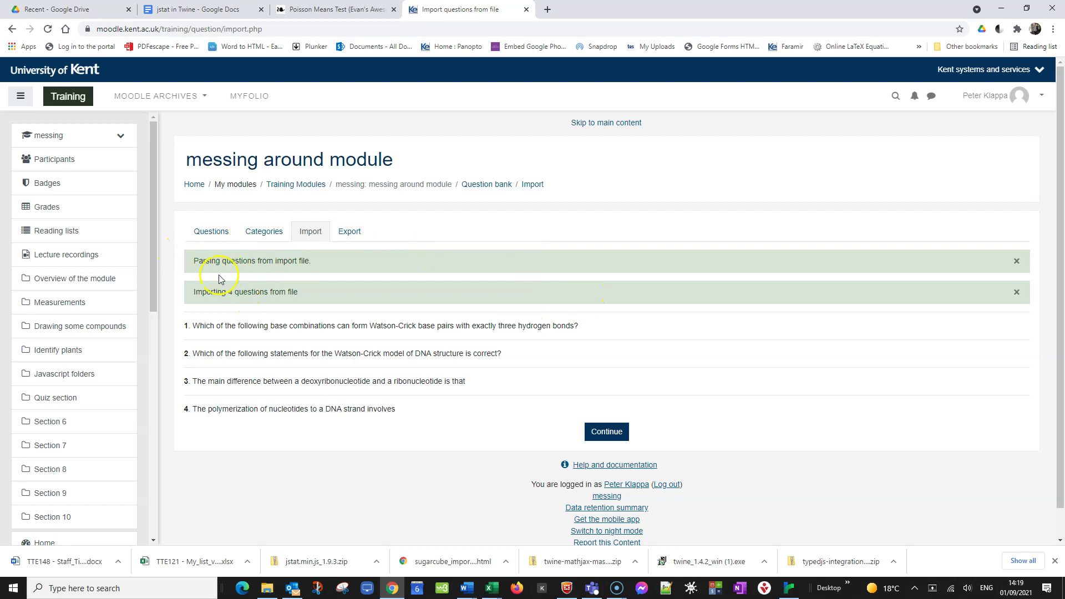
Preview the first imported question, fill in its correct response to check it, and close the preview.
left_click(615, 435)
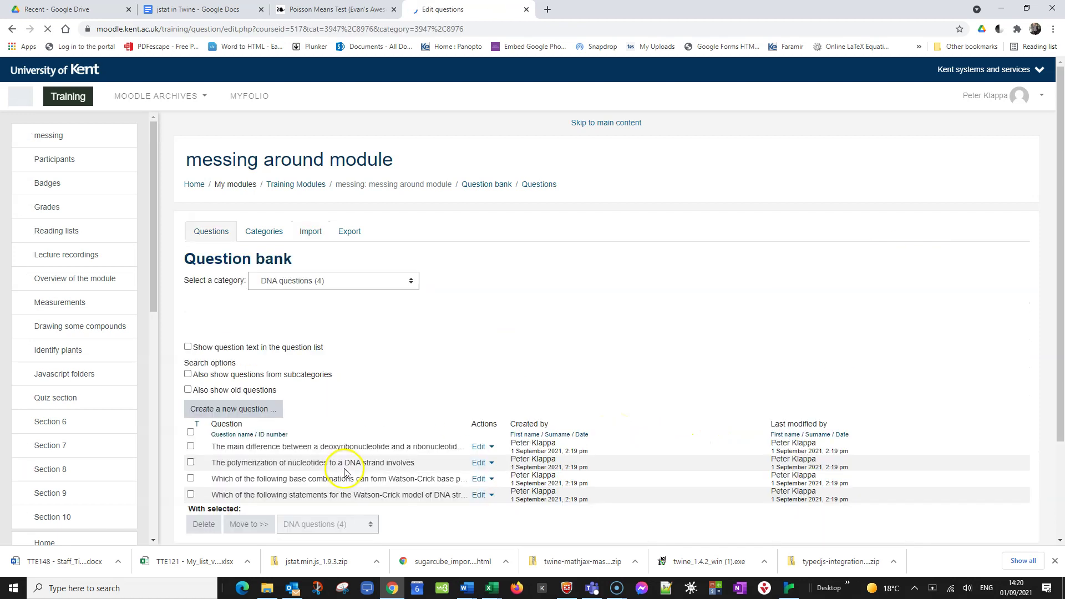
scroll(422, 401, "down", 2)
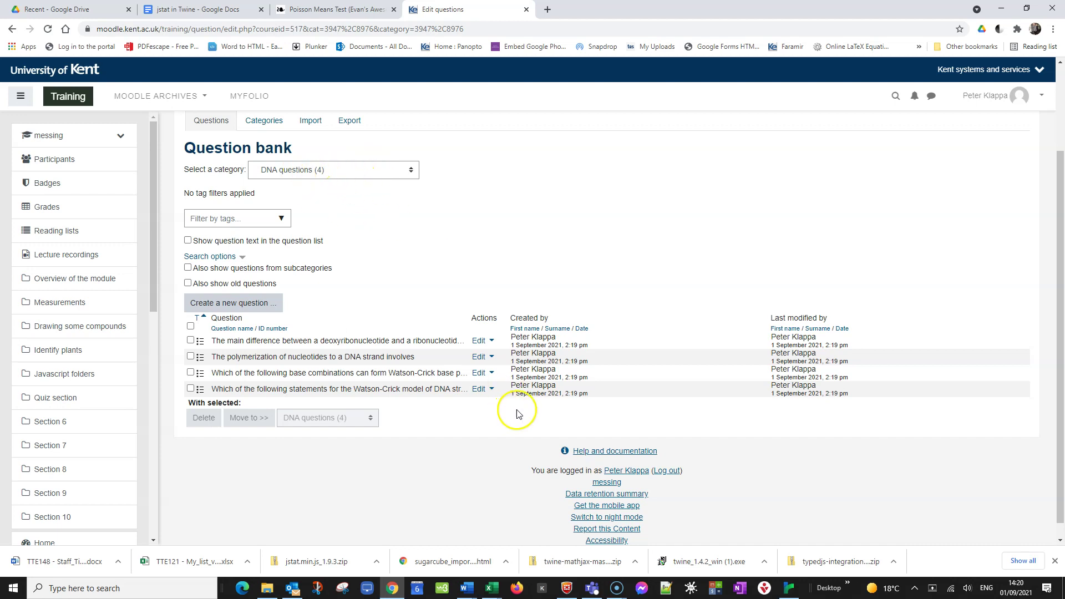
left_click(491, 342)
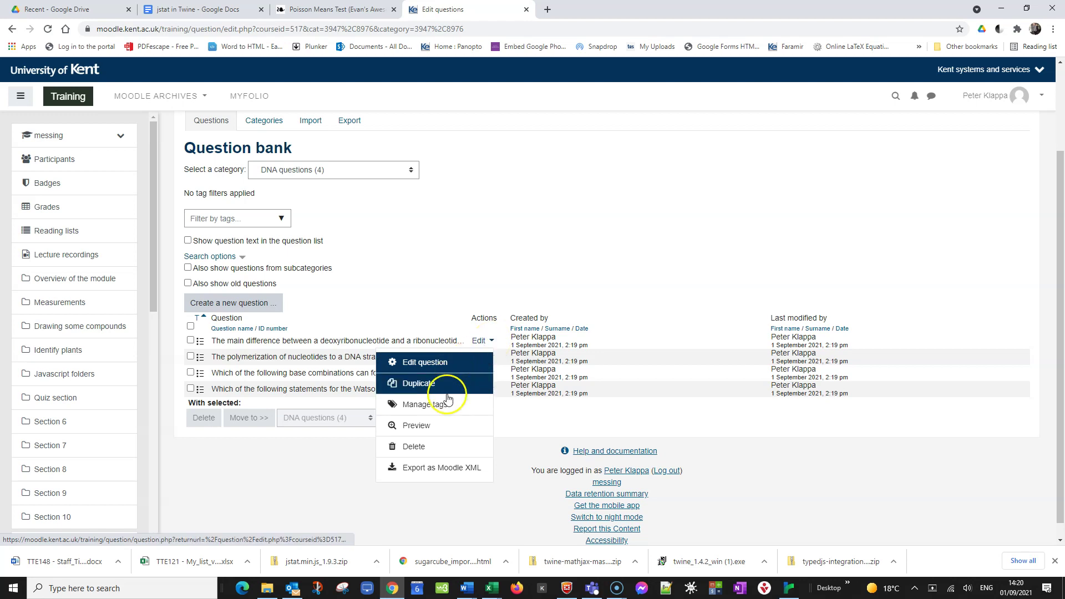
left_click(423, 425)
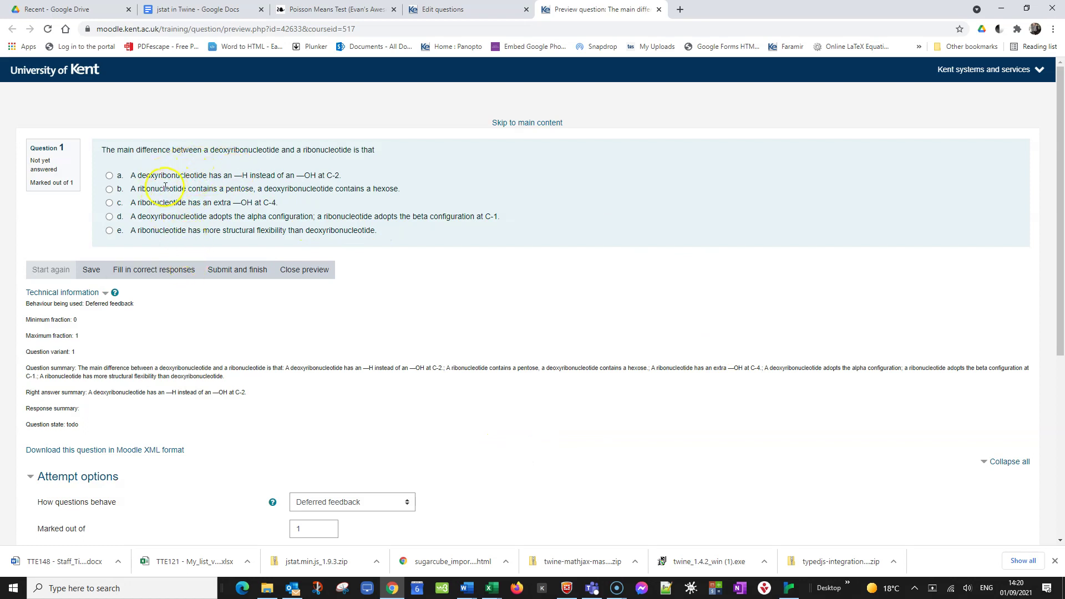
left_click(145, 269)
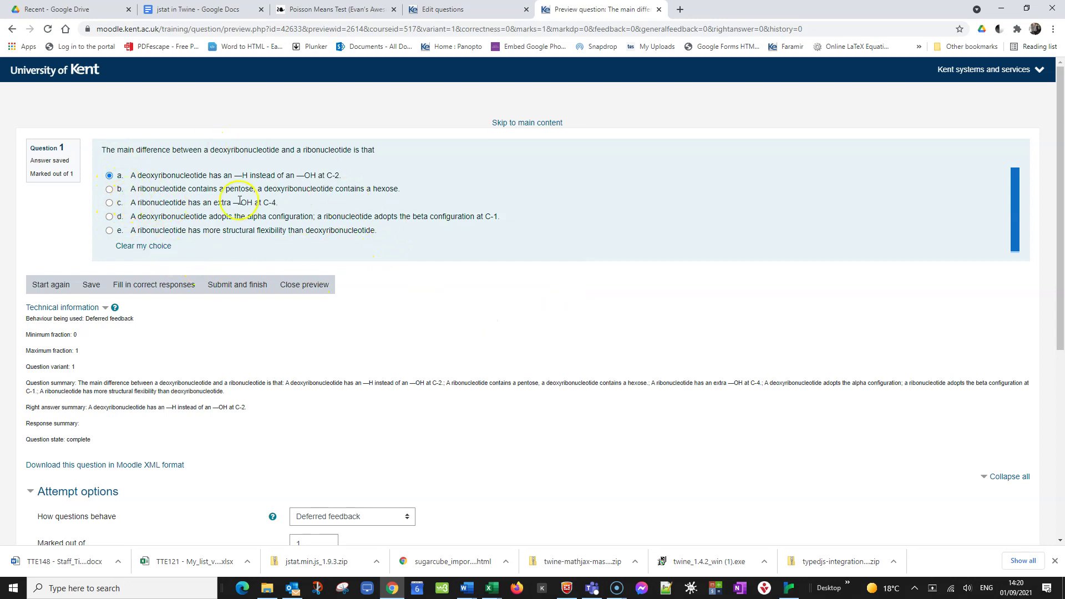
left_click(304, 285)
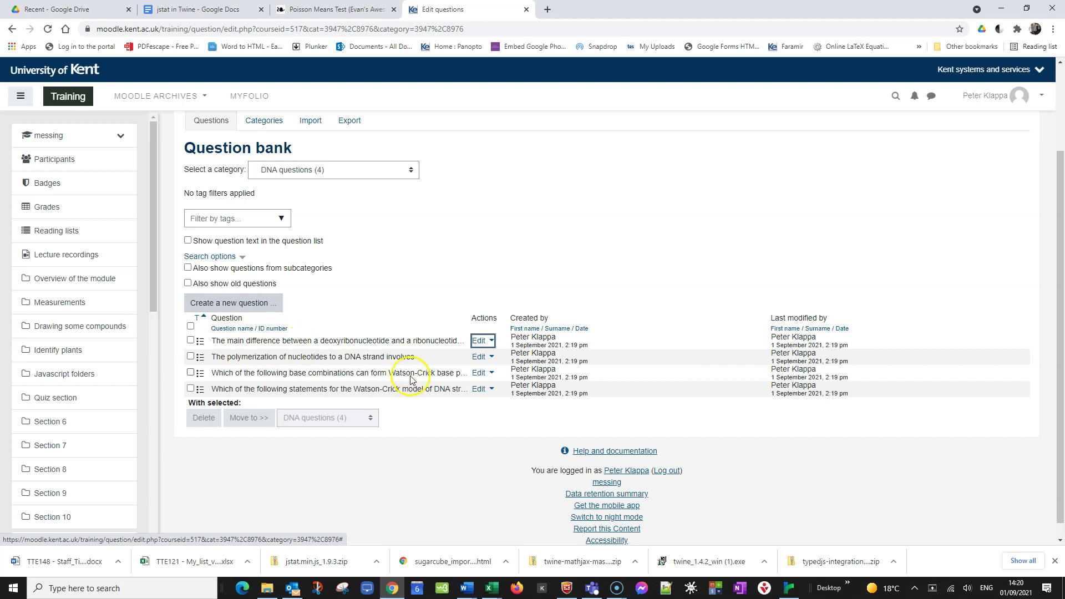
Bring the DNA questions Word document back to the front.
scroll(447, 385, "down", 1)
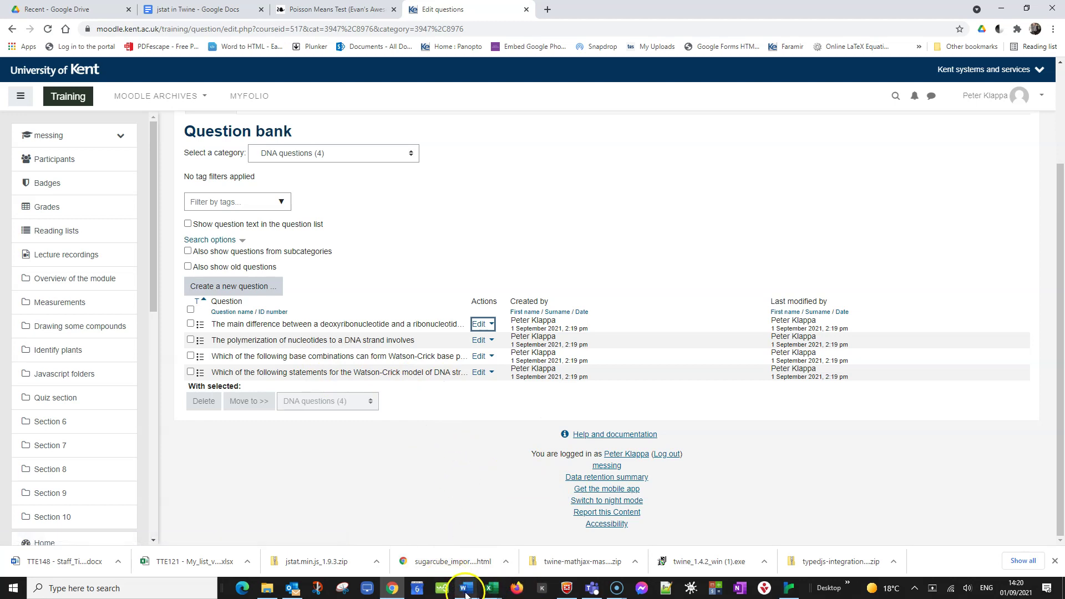
mouse_move(466, 595)
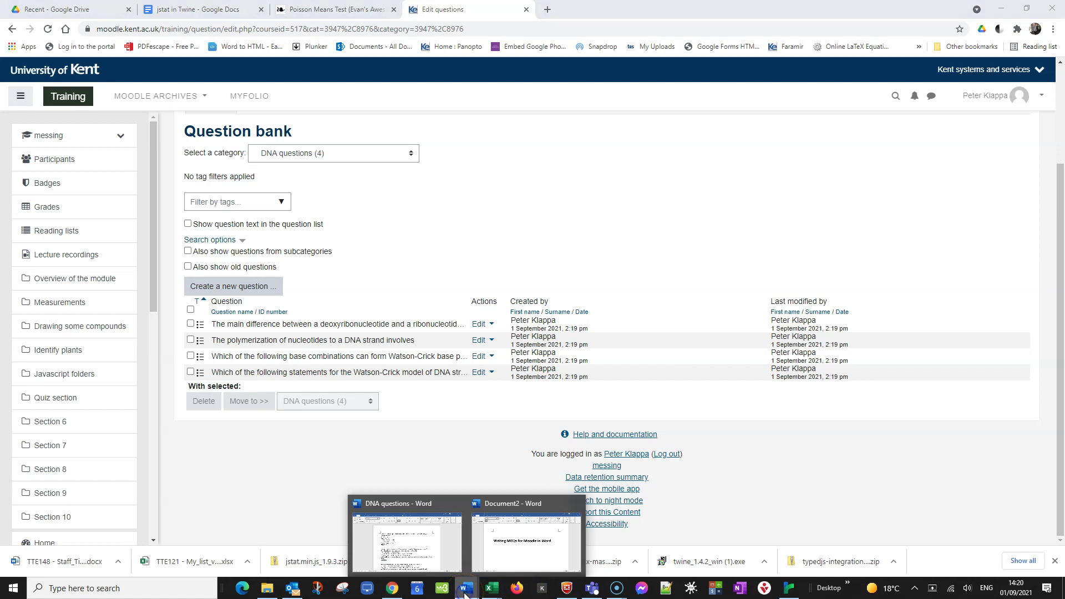
left_click(417, 549)
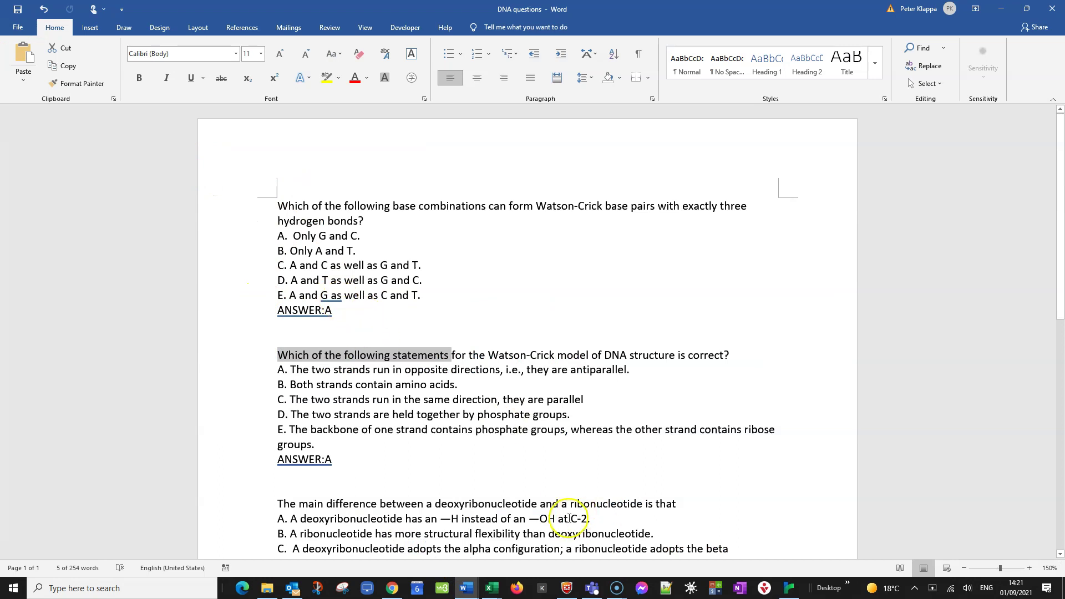
mouse_move(473, 590)
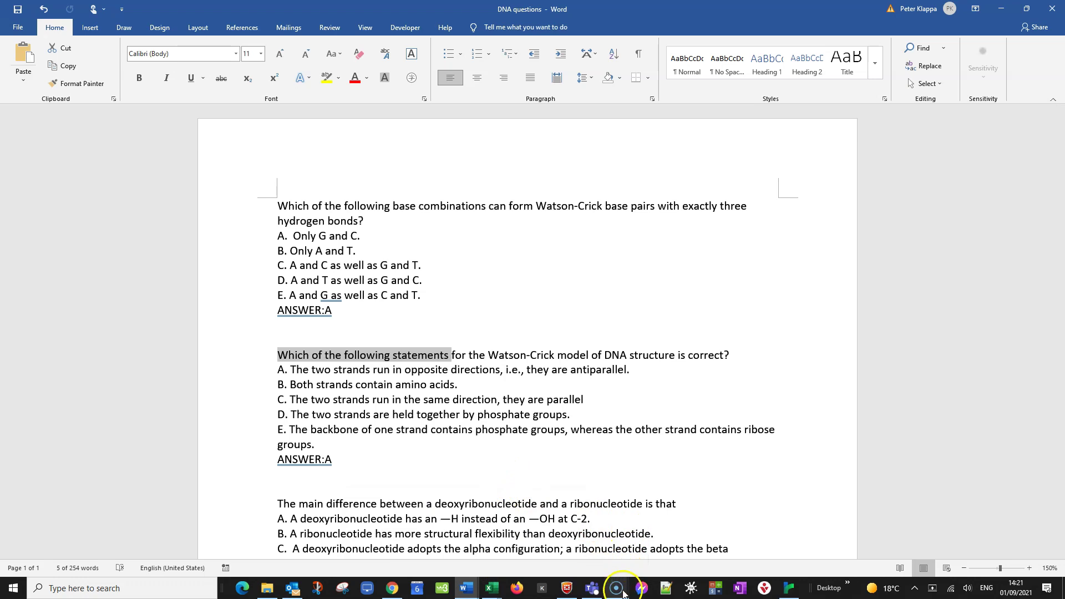
mouse_move(616, 585)
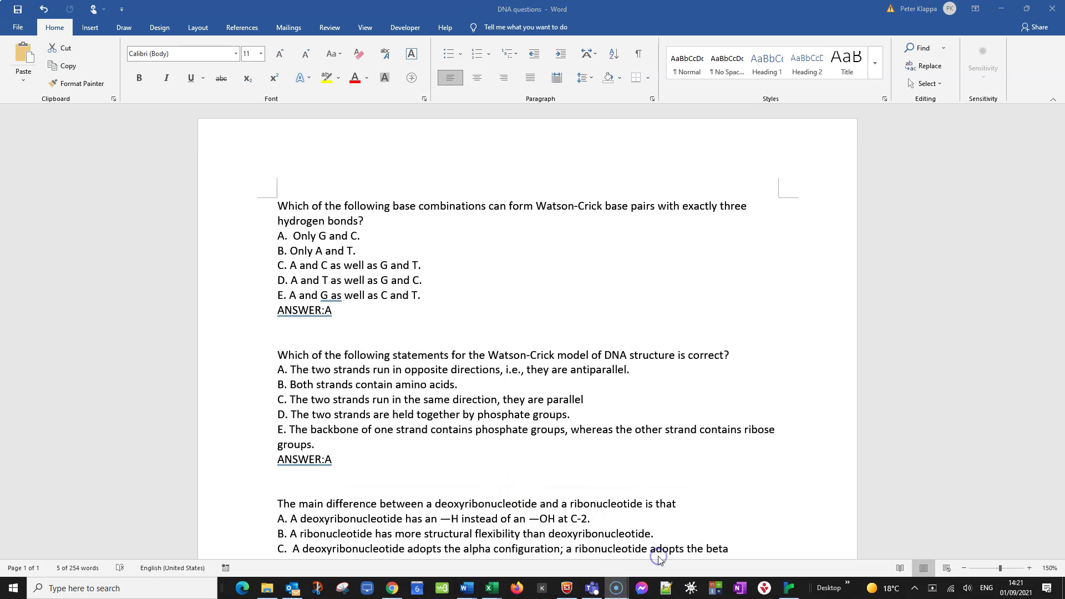